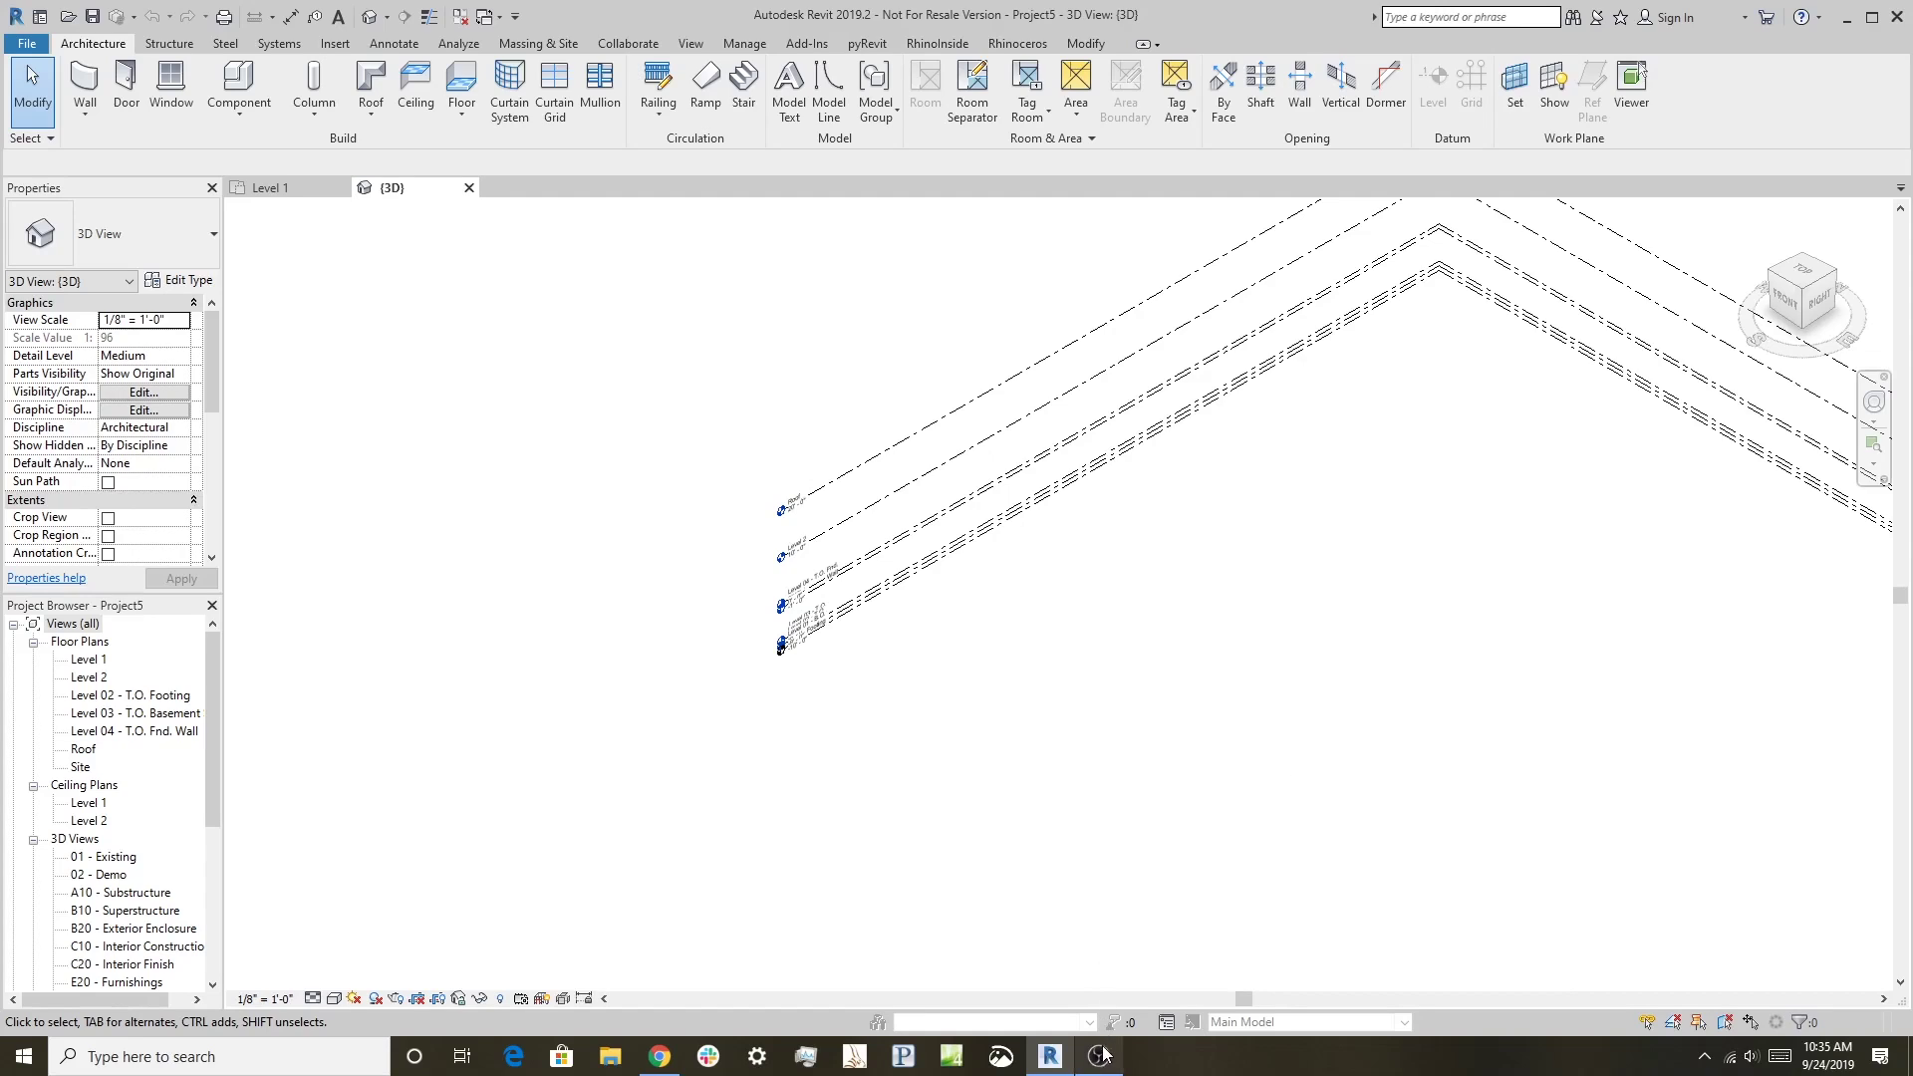
Step: Start Rhino from the Rhinoceros tools in the open Revit project
mouse_move(1104, 1054)
left_click(1017, 44)
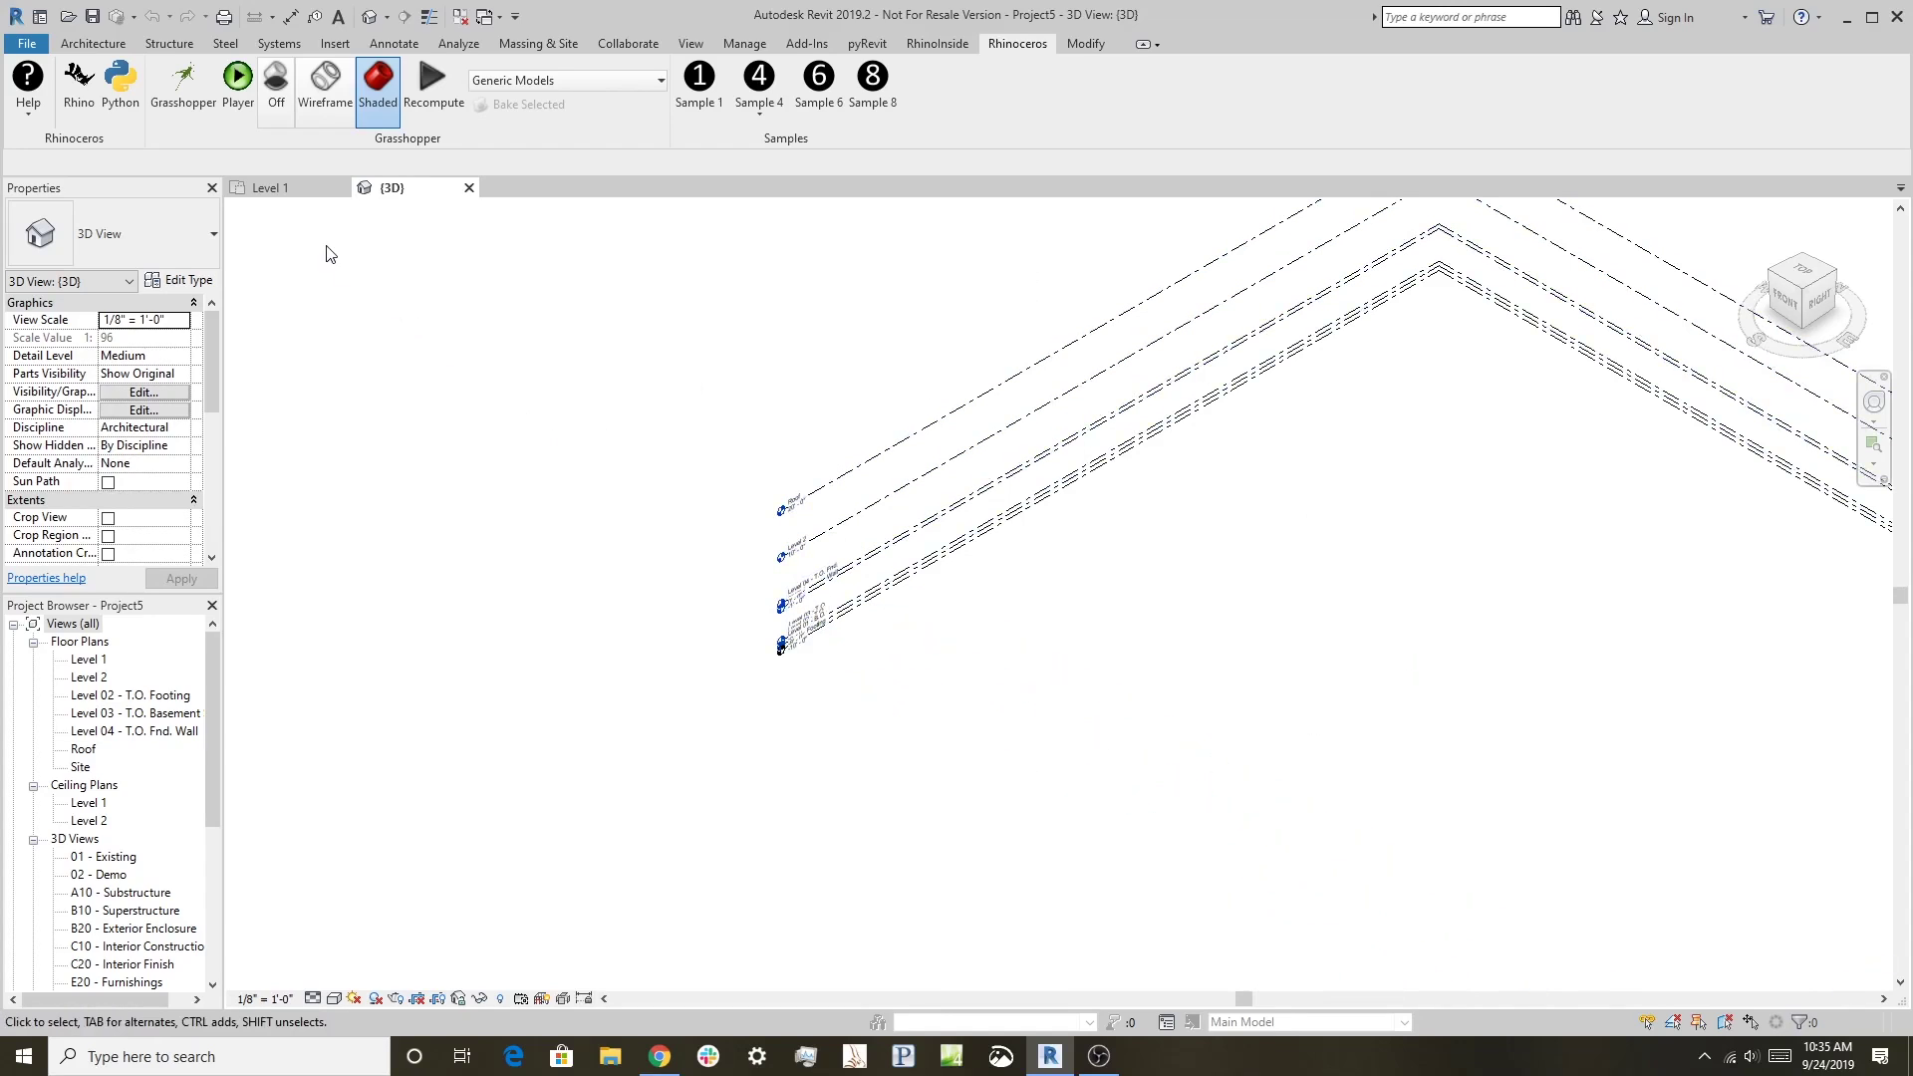
left_click(78, 85)
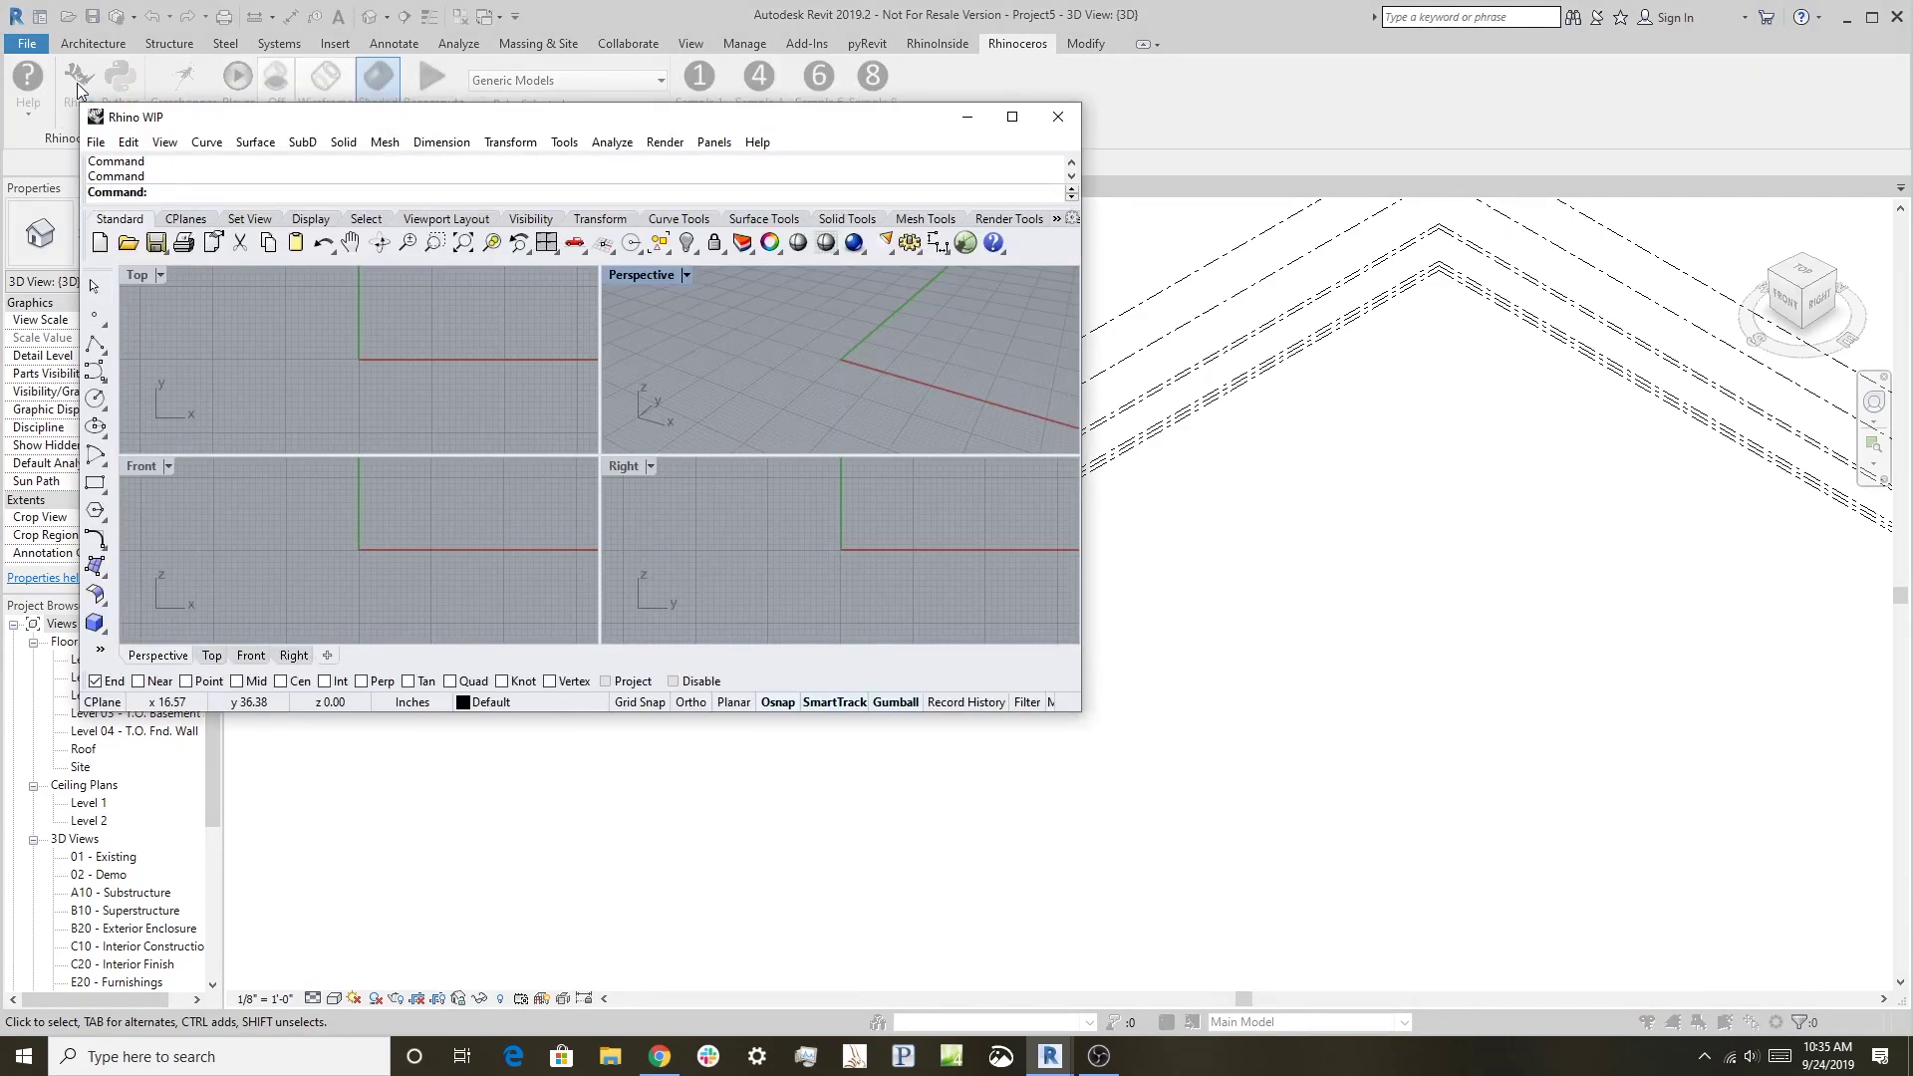
Step: Open the model Office building.3dm from the Demonstrations folder in Rhino
left_click(95, 143)
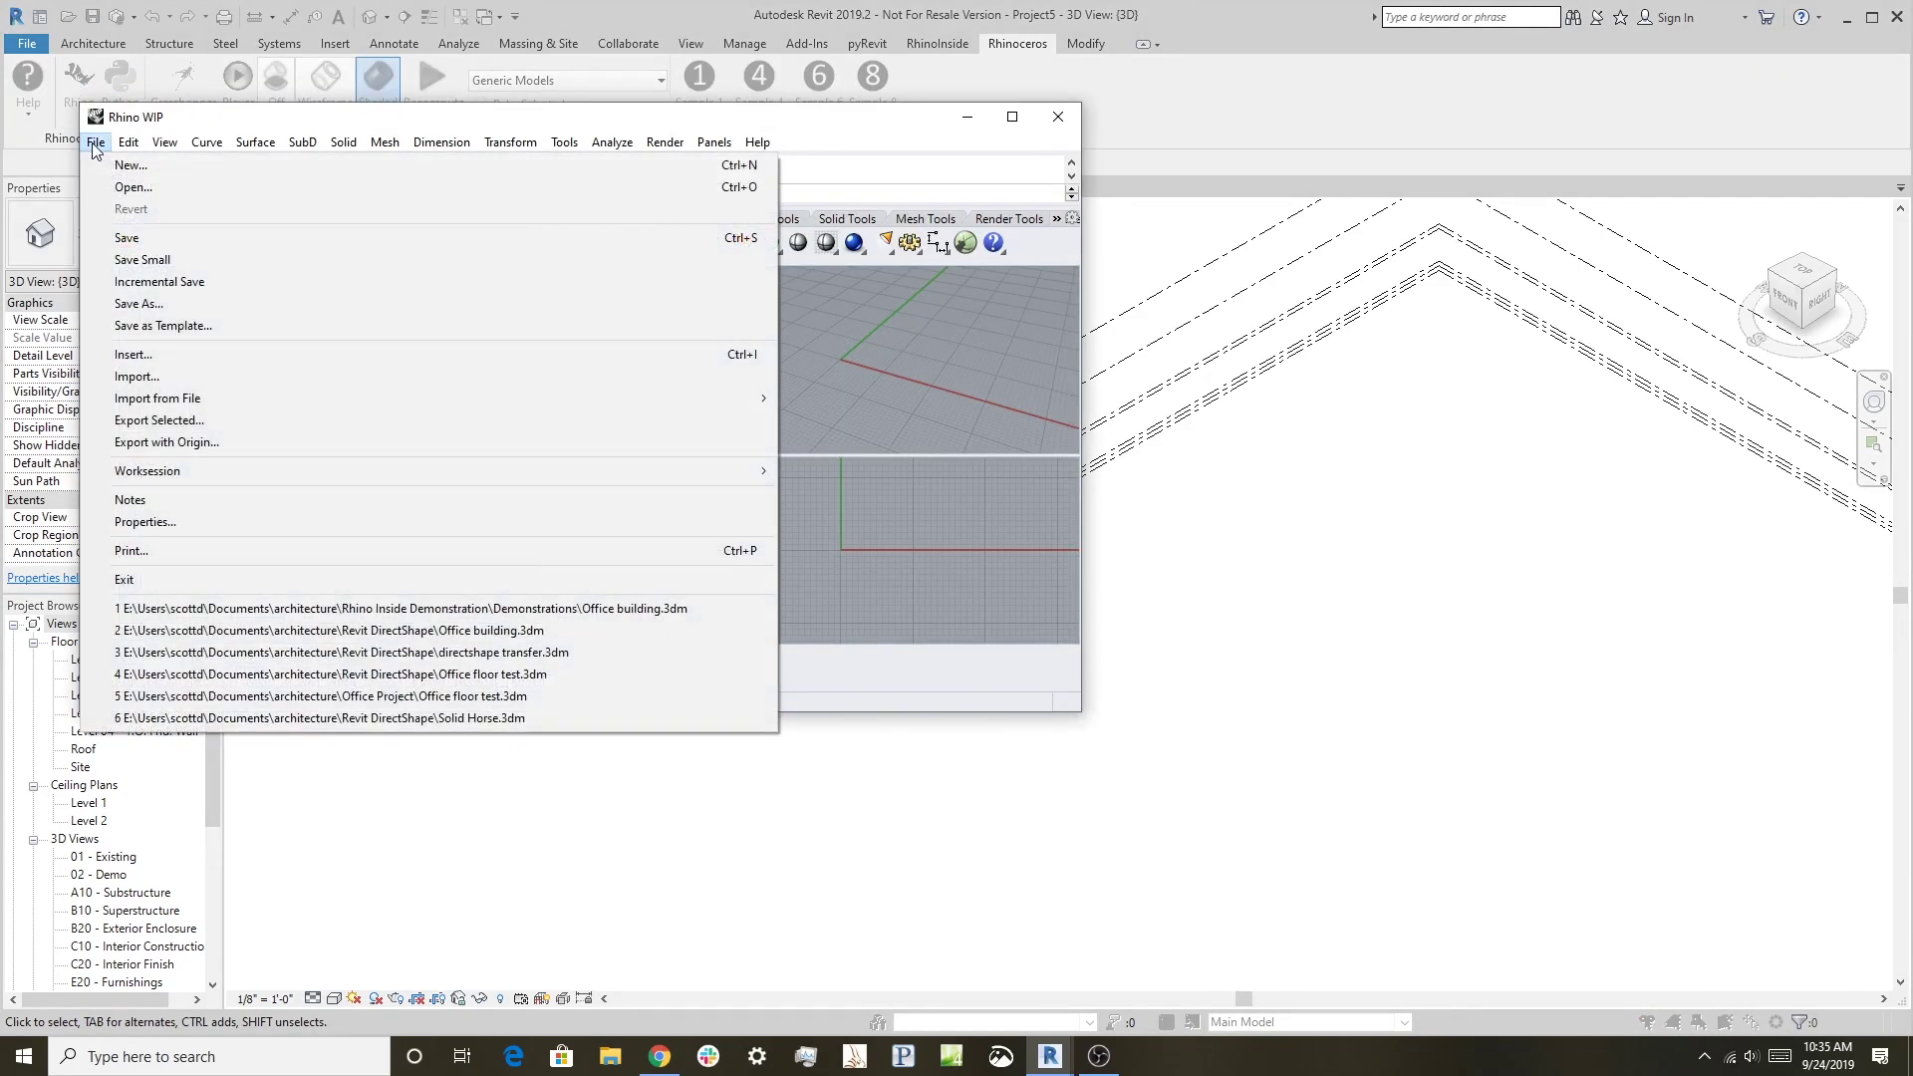
left_click(139, 188)
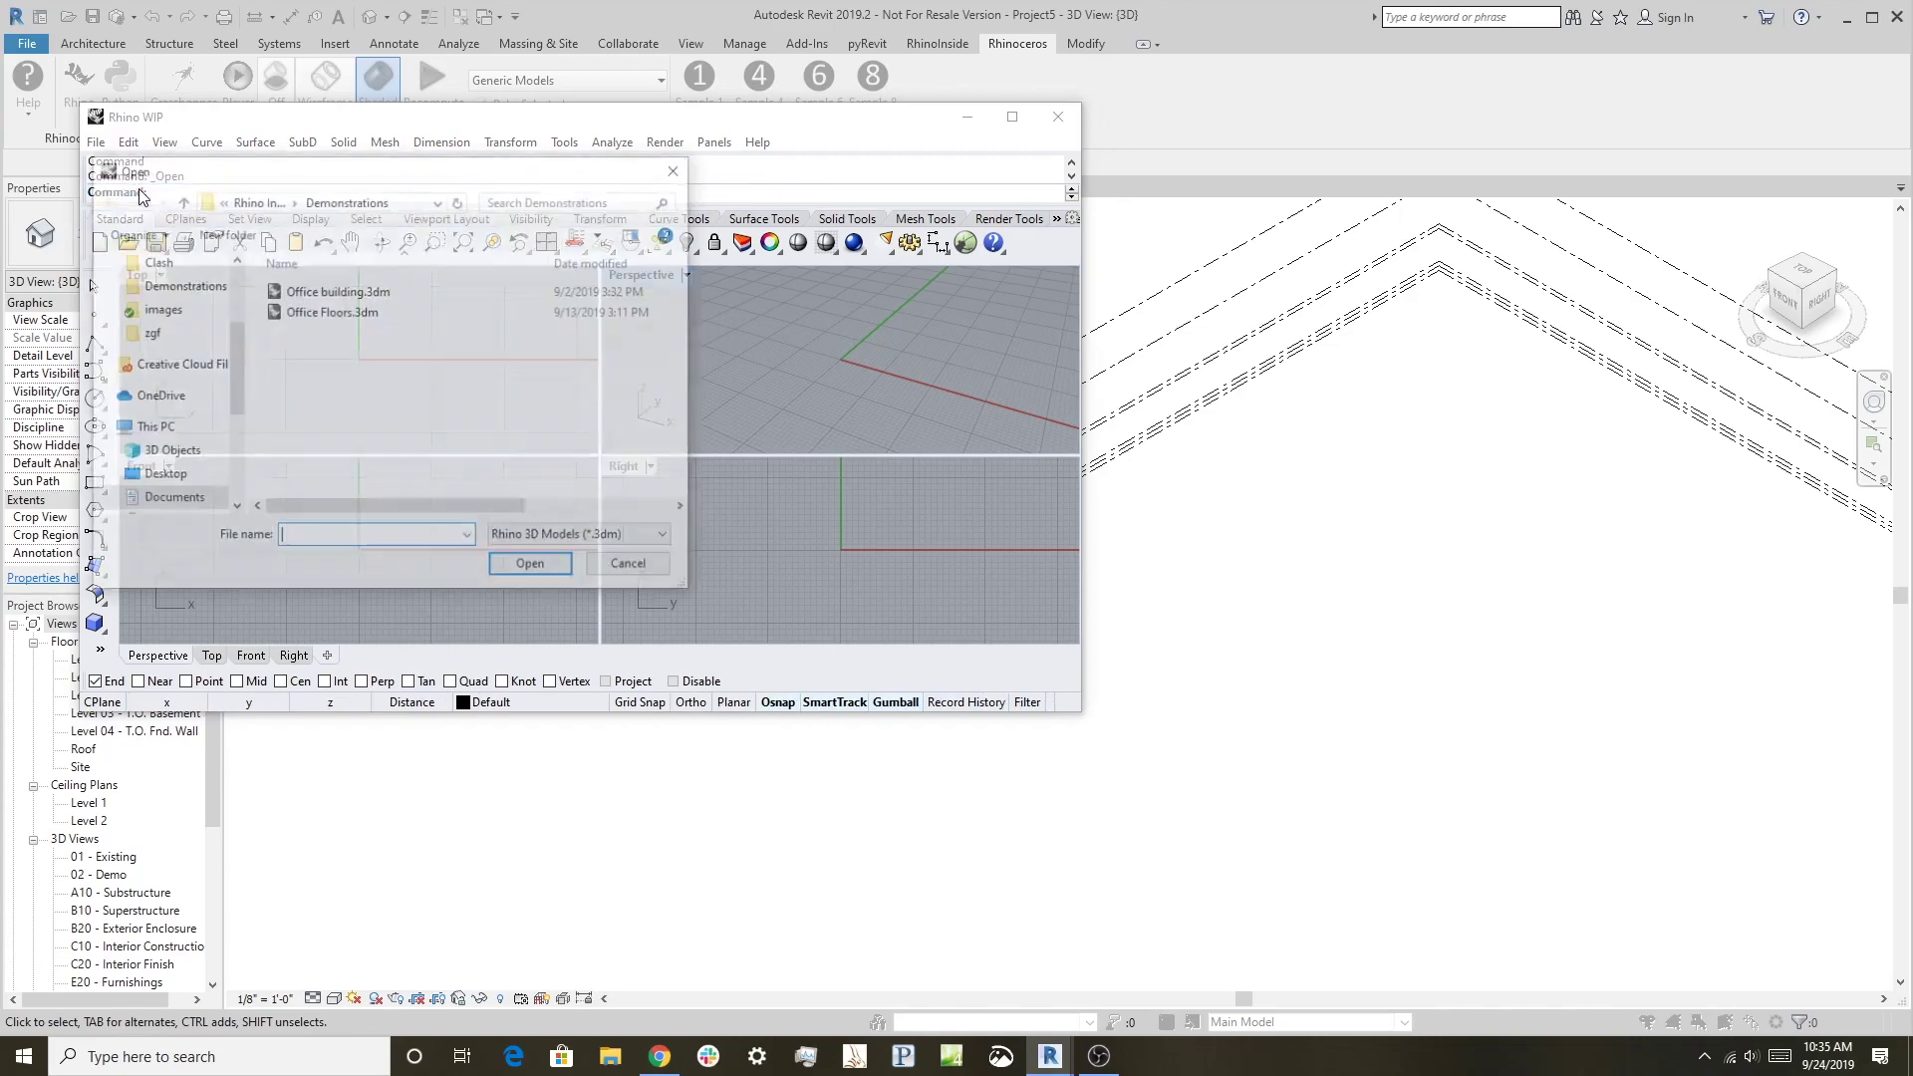
left_click(348, 291)
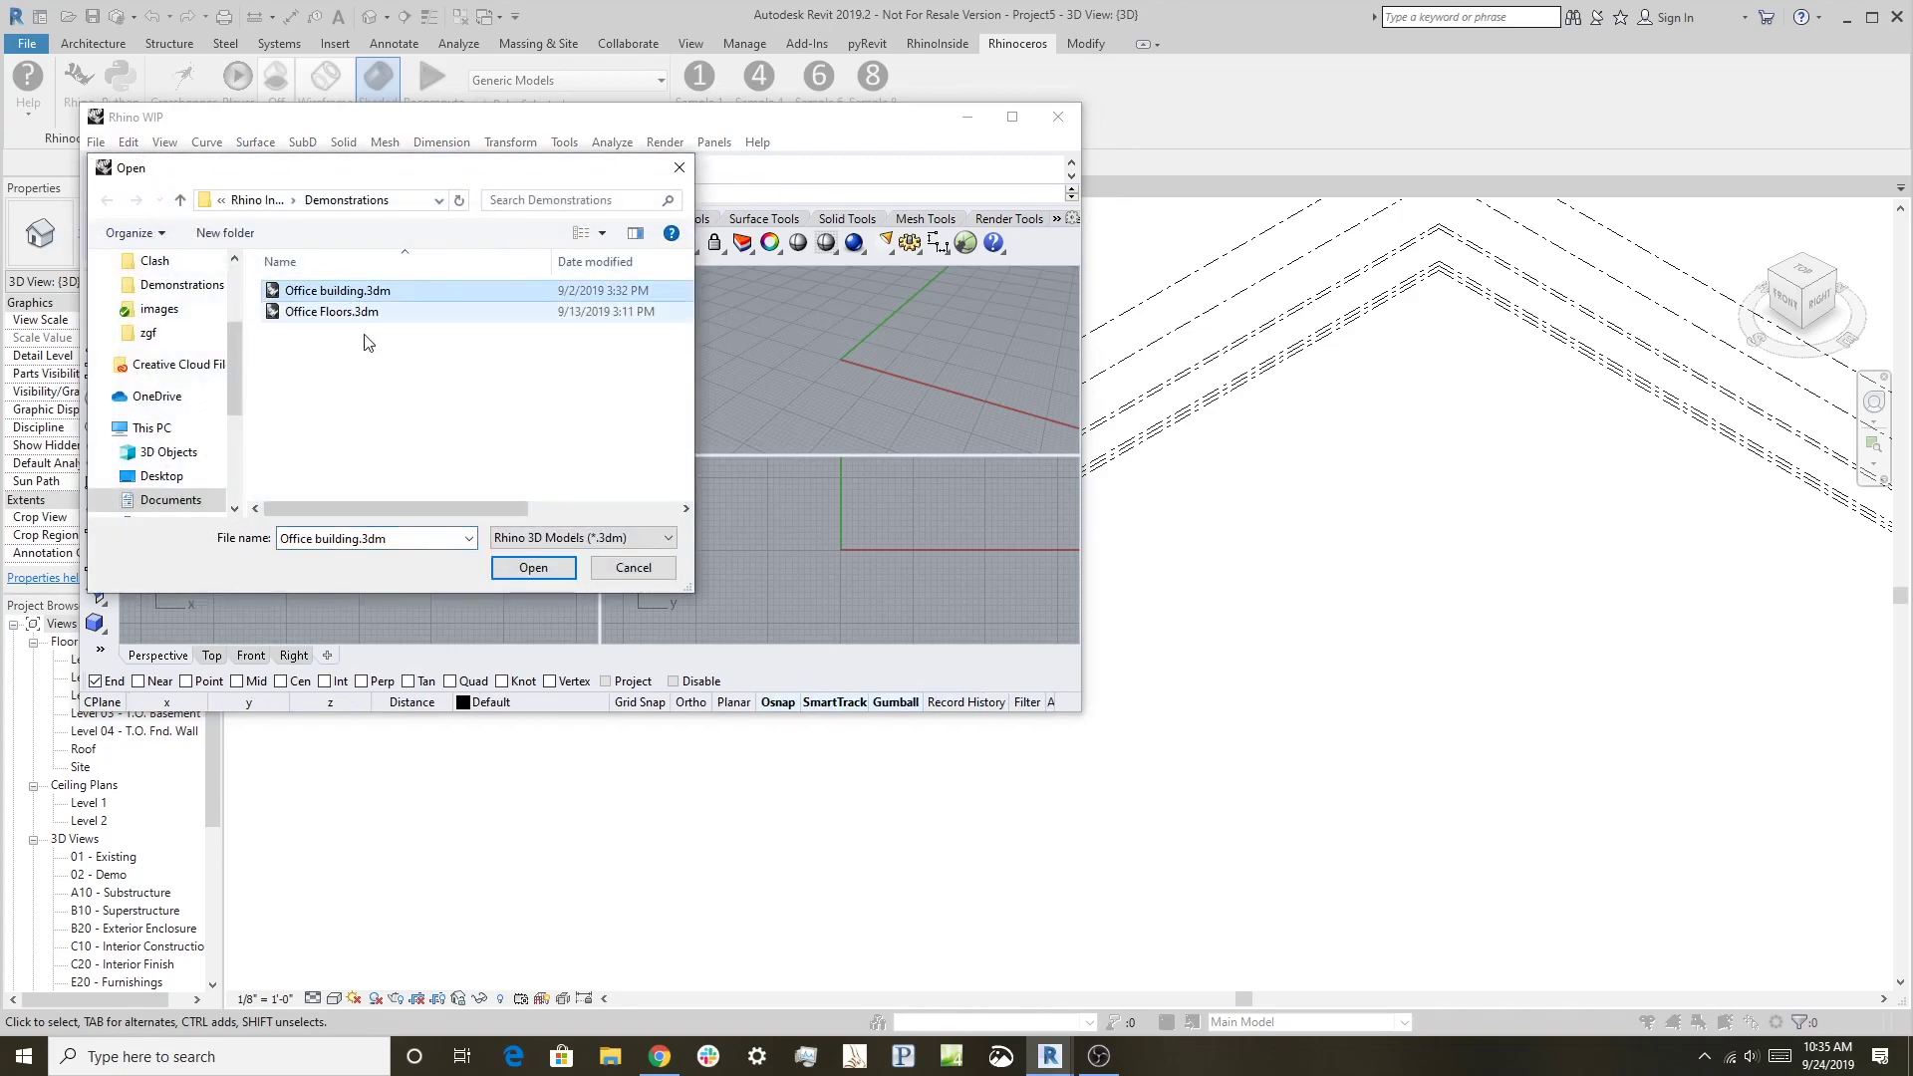
left_click(547, 569)
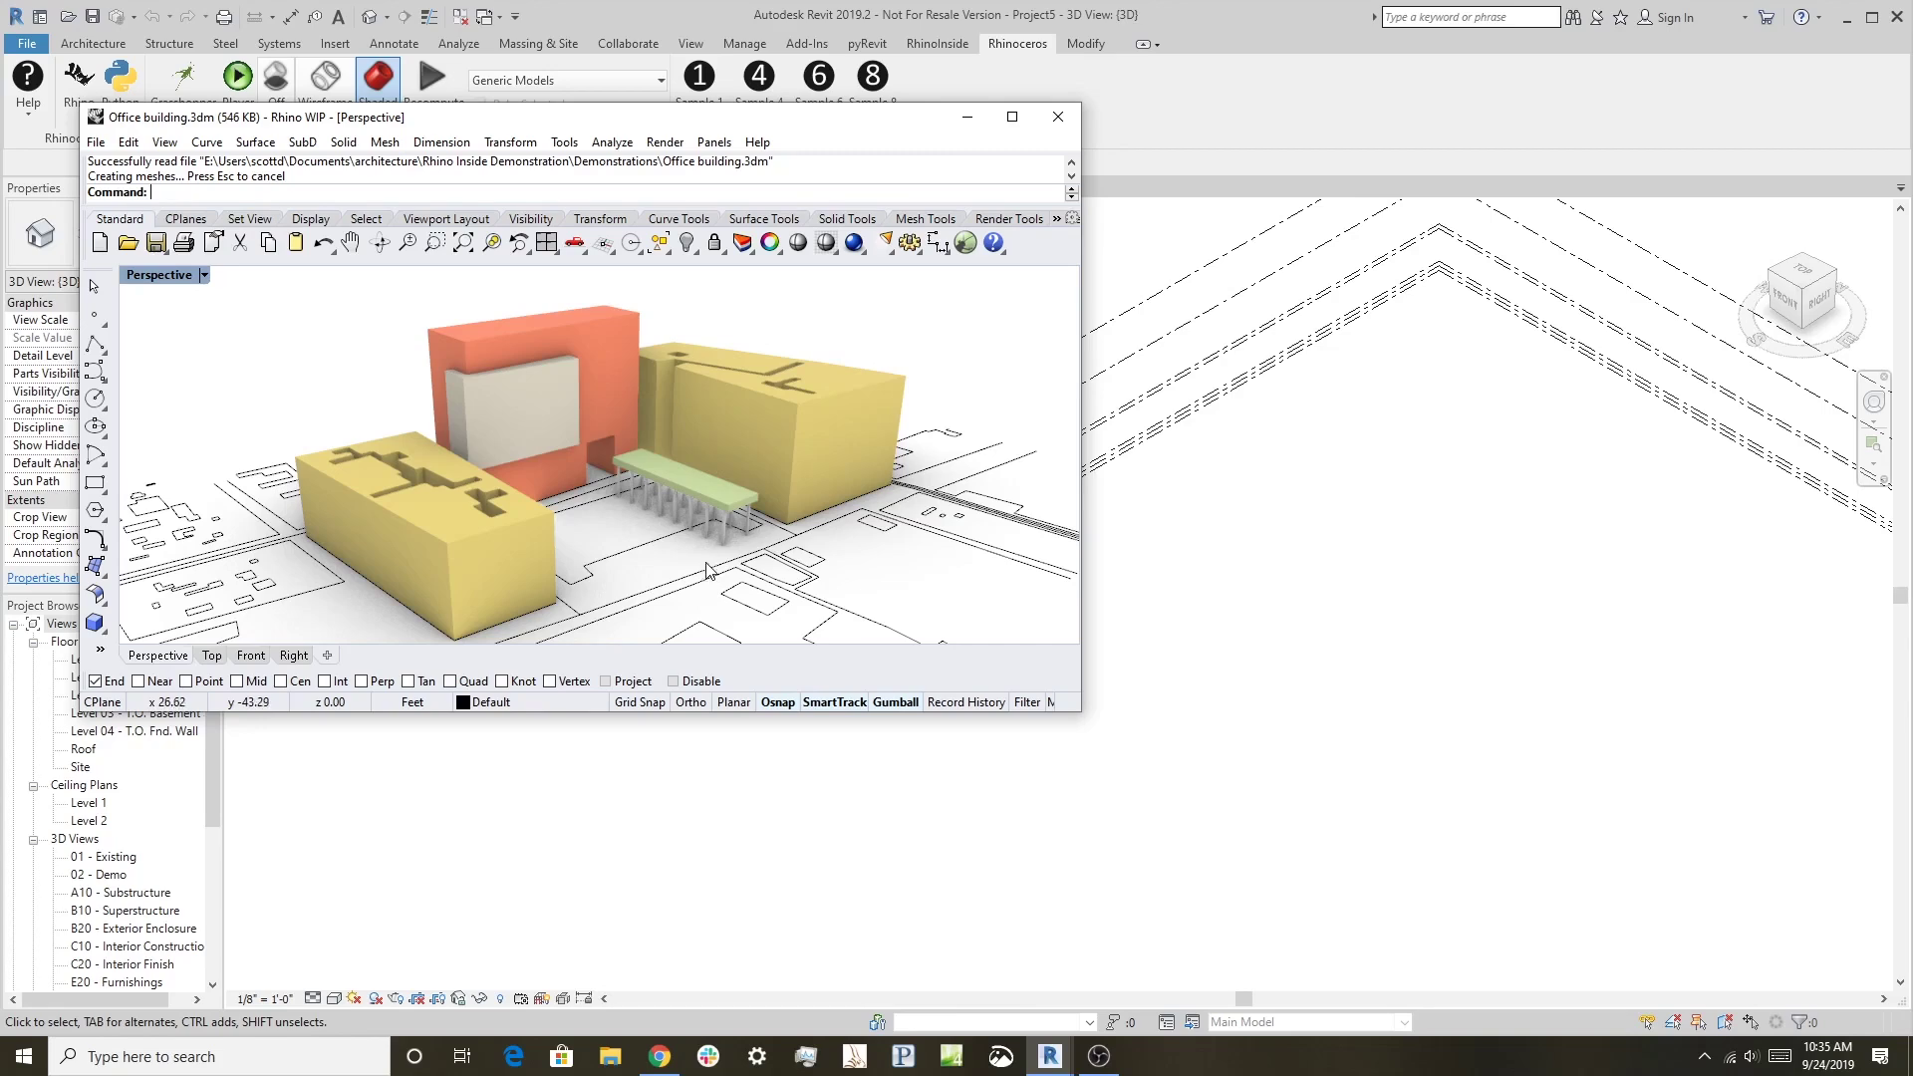
Step: Launch Grasshopper from Rhino and open the definition Office_Rhino_to_Revit.gh
left_click(967, 244)
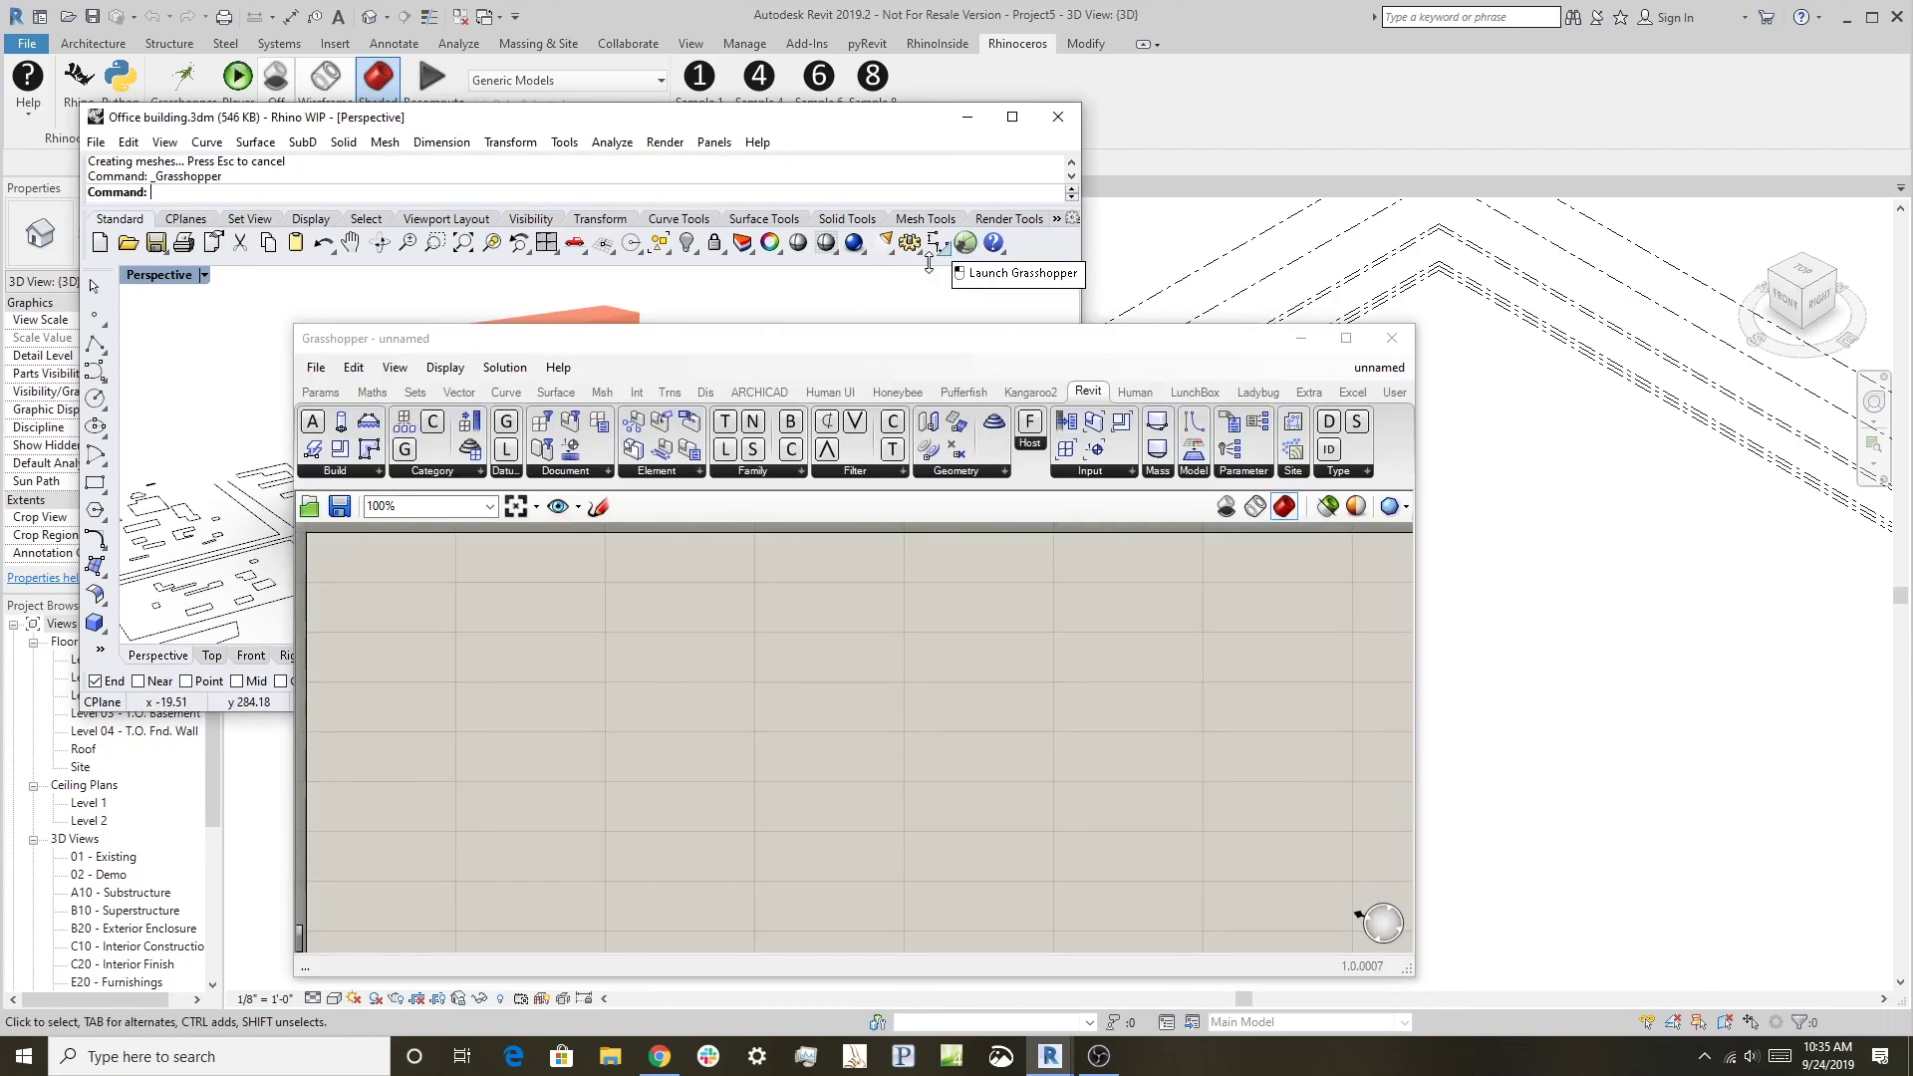
left_click(321, 370)
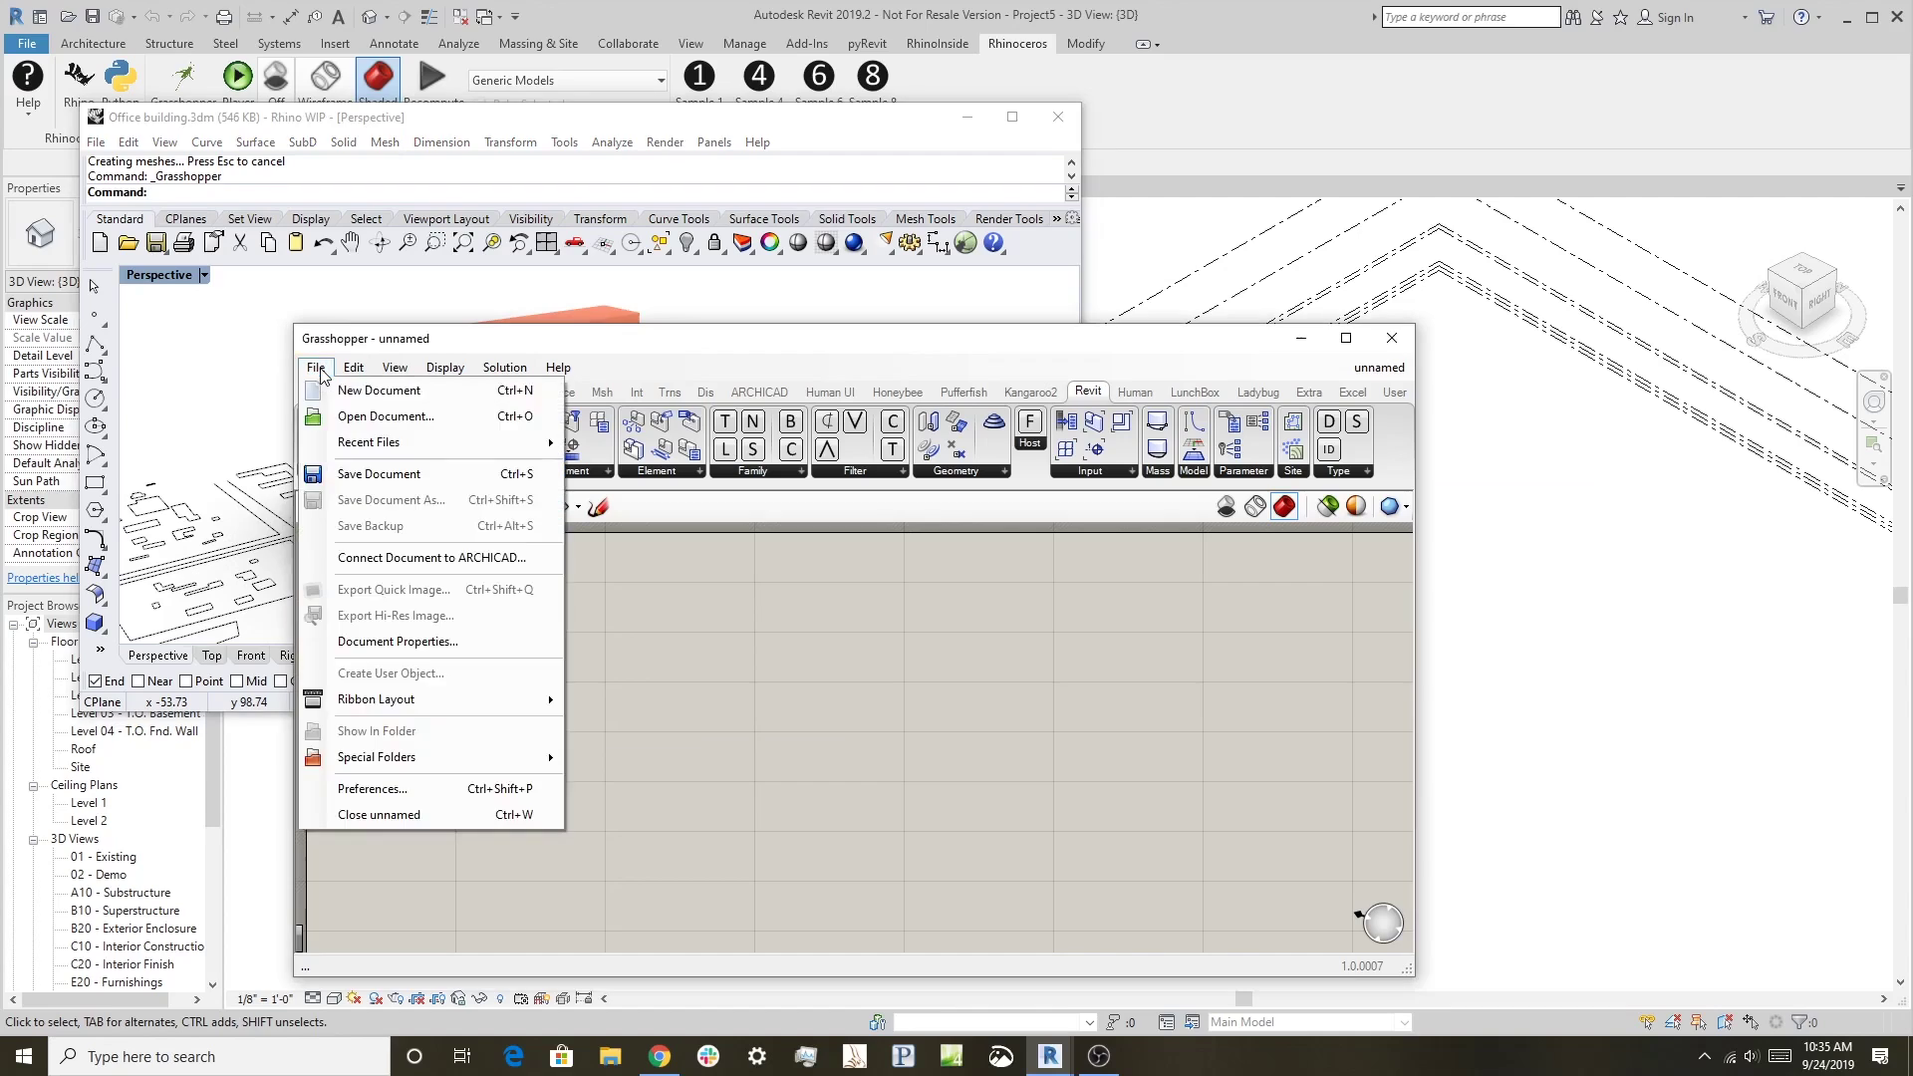
left_click(342, 420)
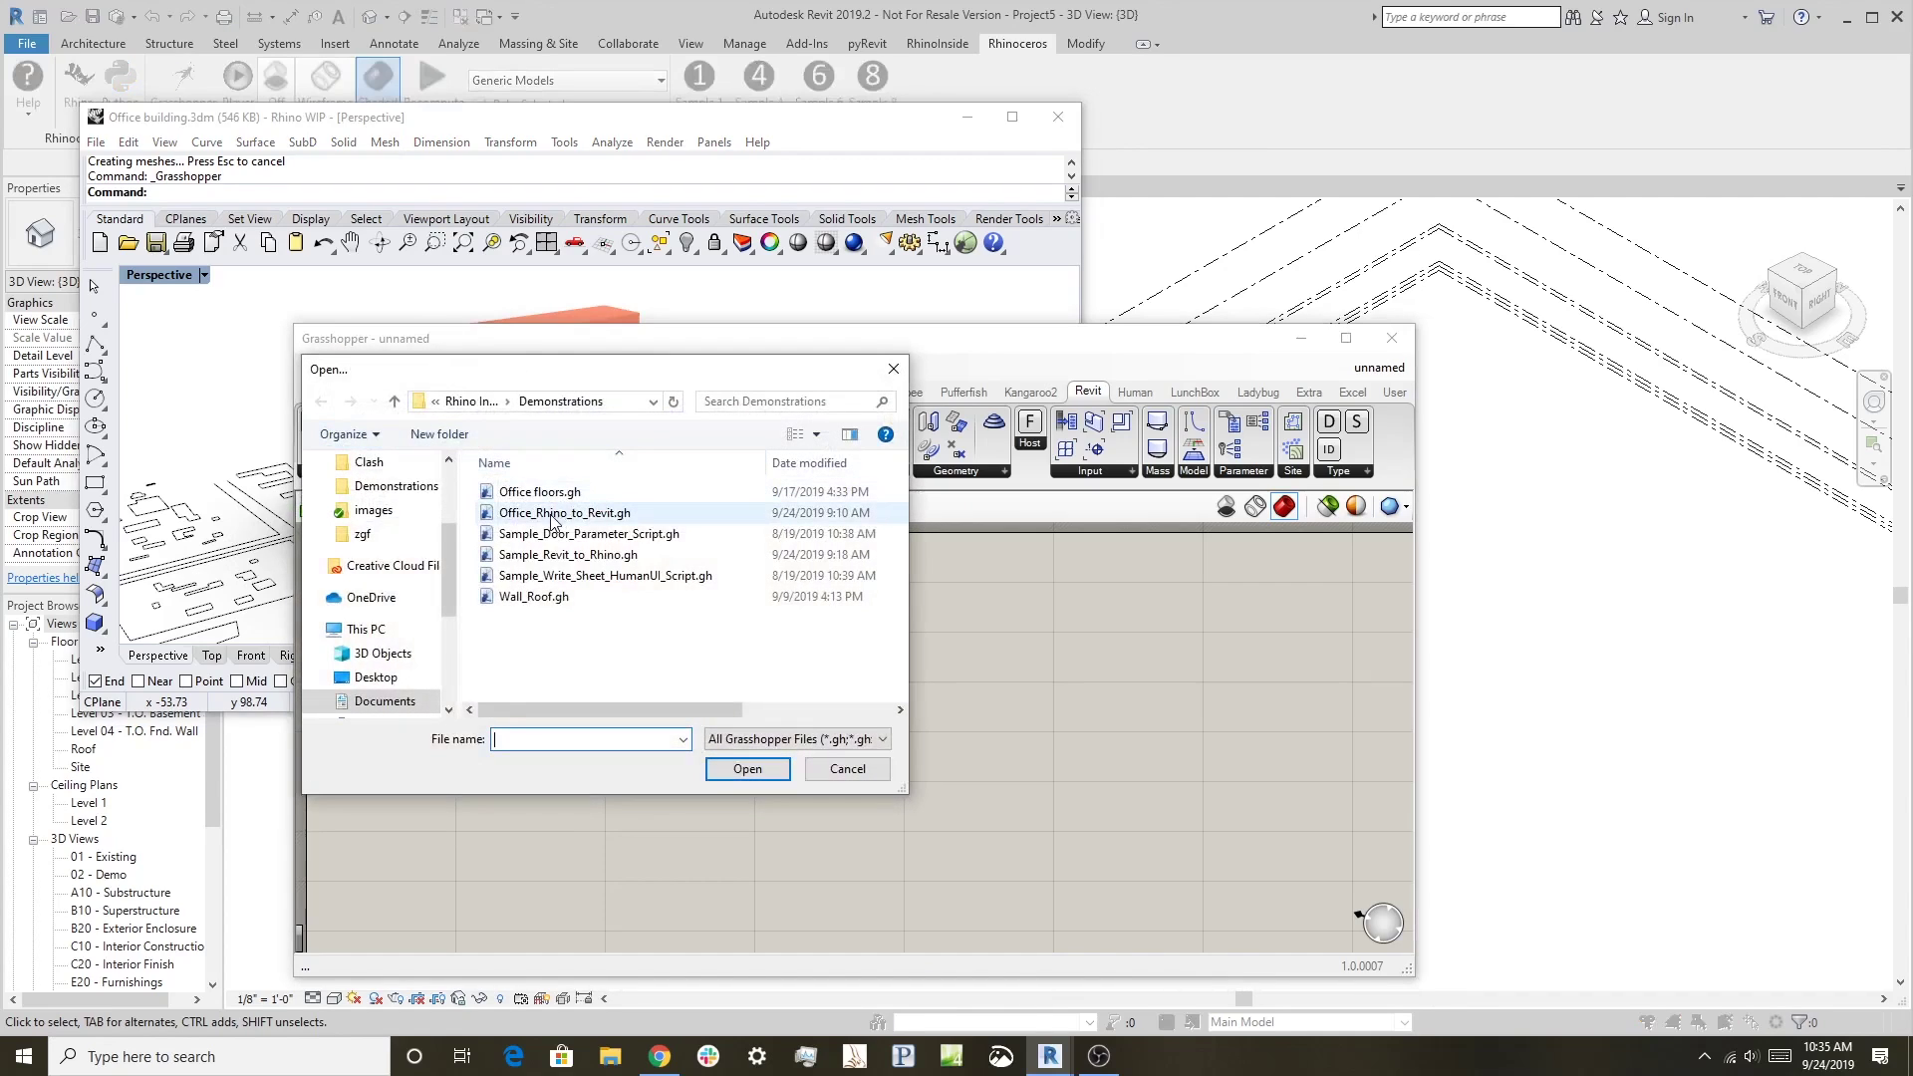
left_click(552, 514)
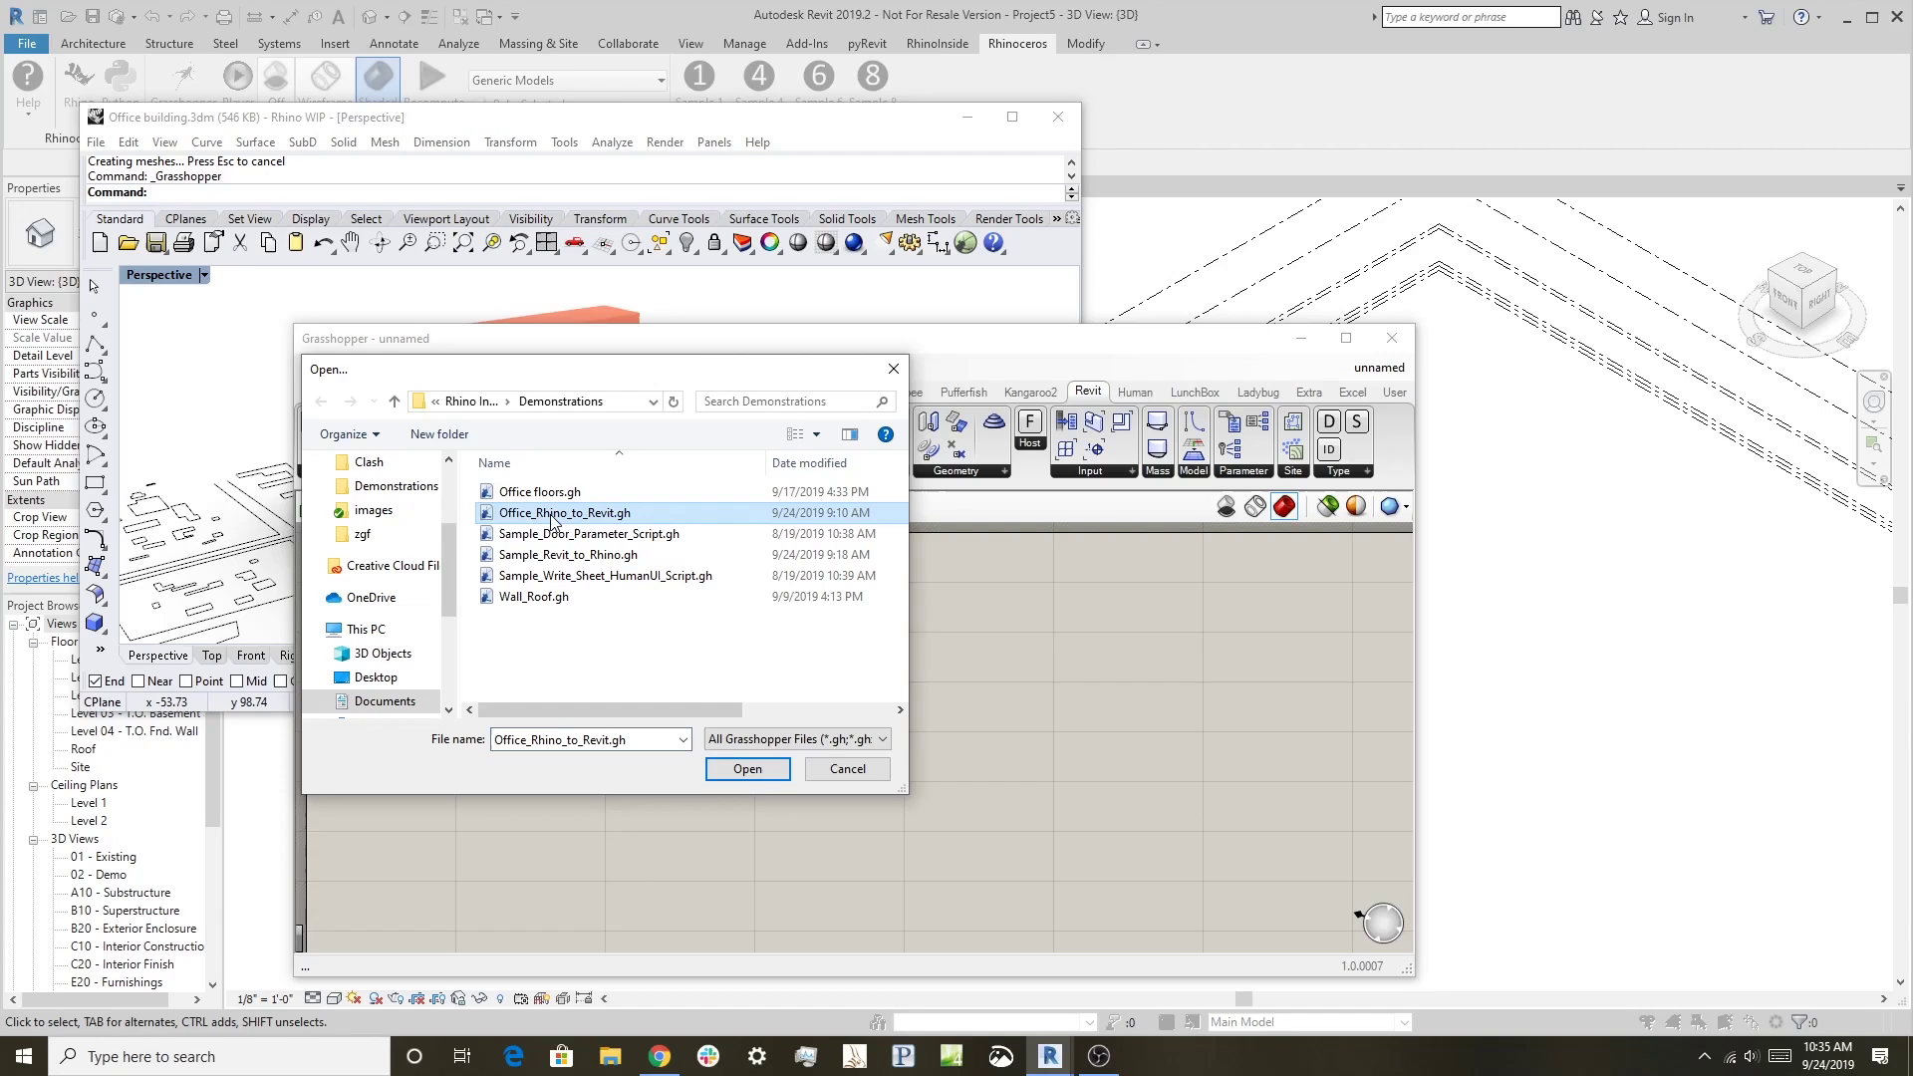
left_click(748, 769)
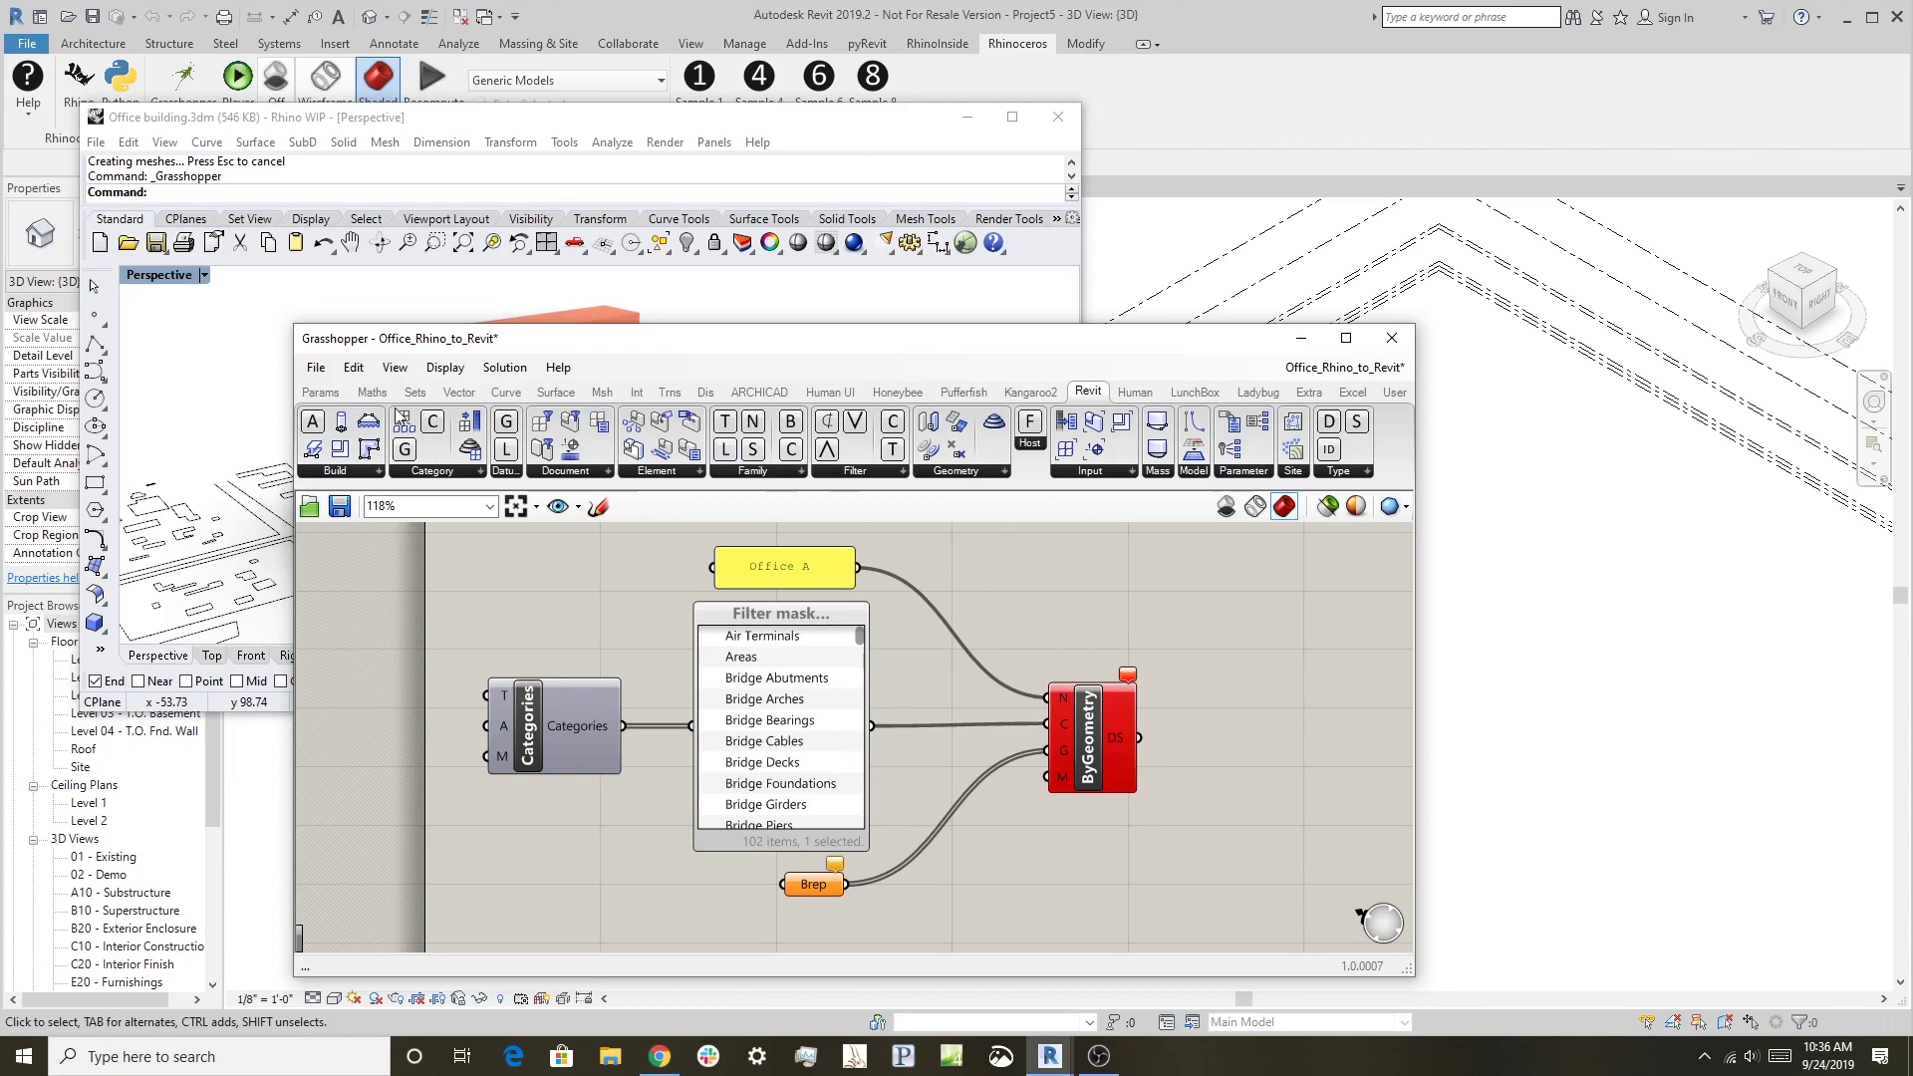
Step: Examine Grasshopper's Params and Revit component sets, including the Document components and the ByGeometry component in the definition
left_click(319, 395)
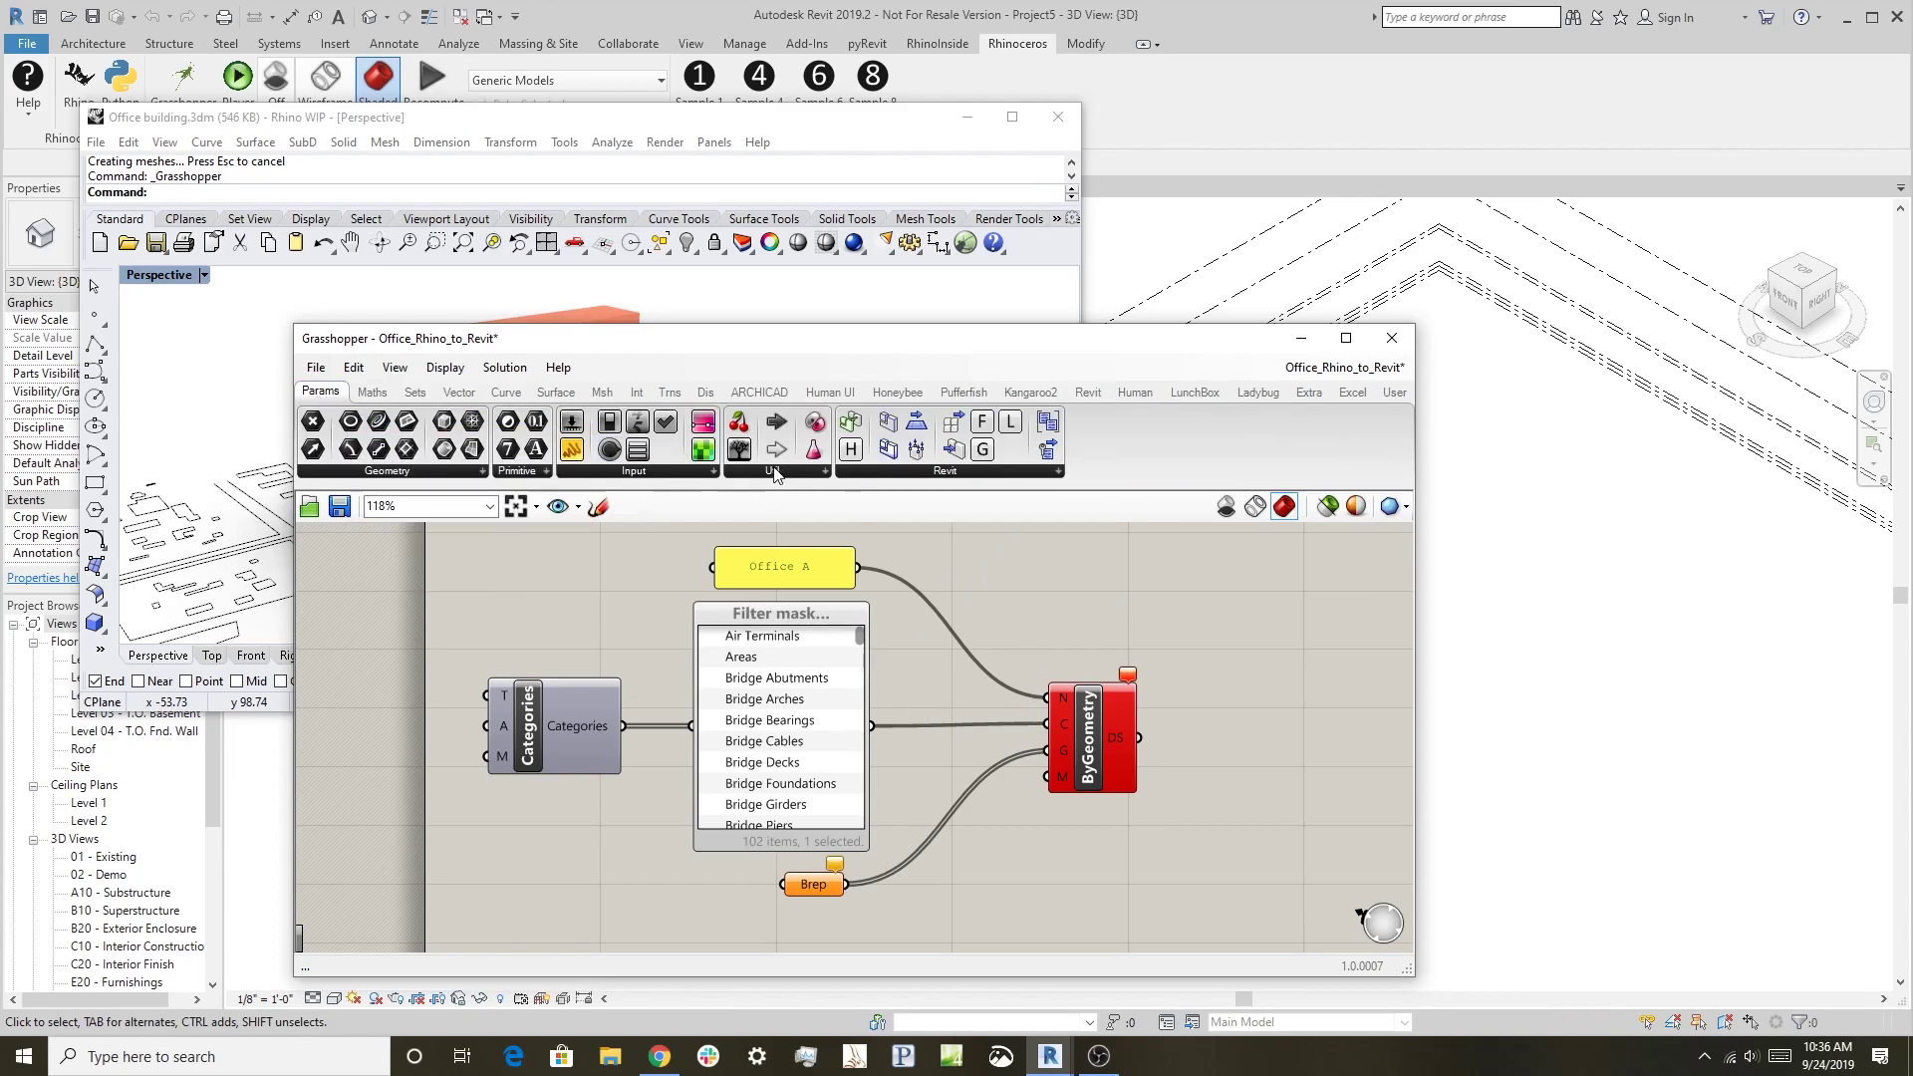
left_click(646, 479)
left_click(1087, 395)
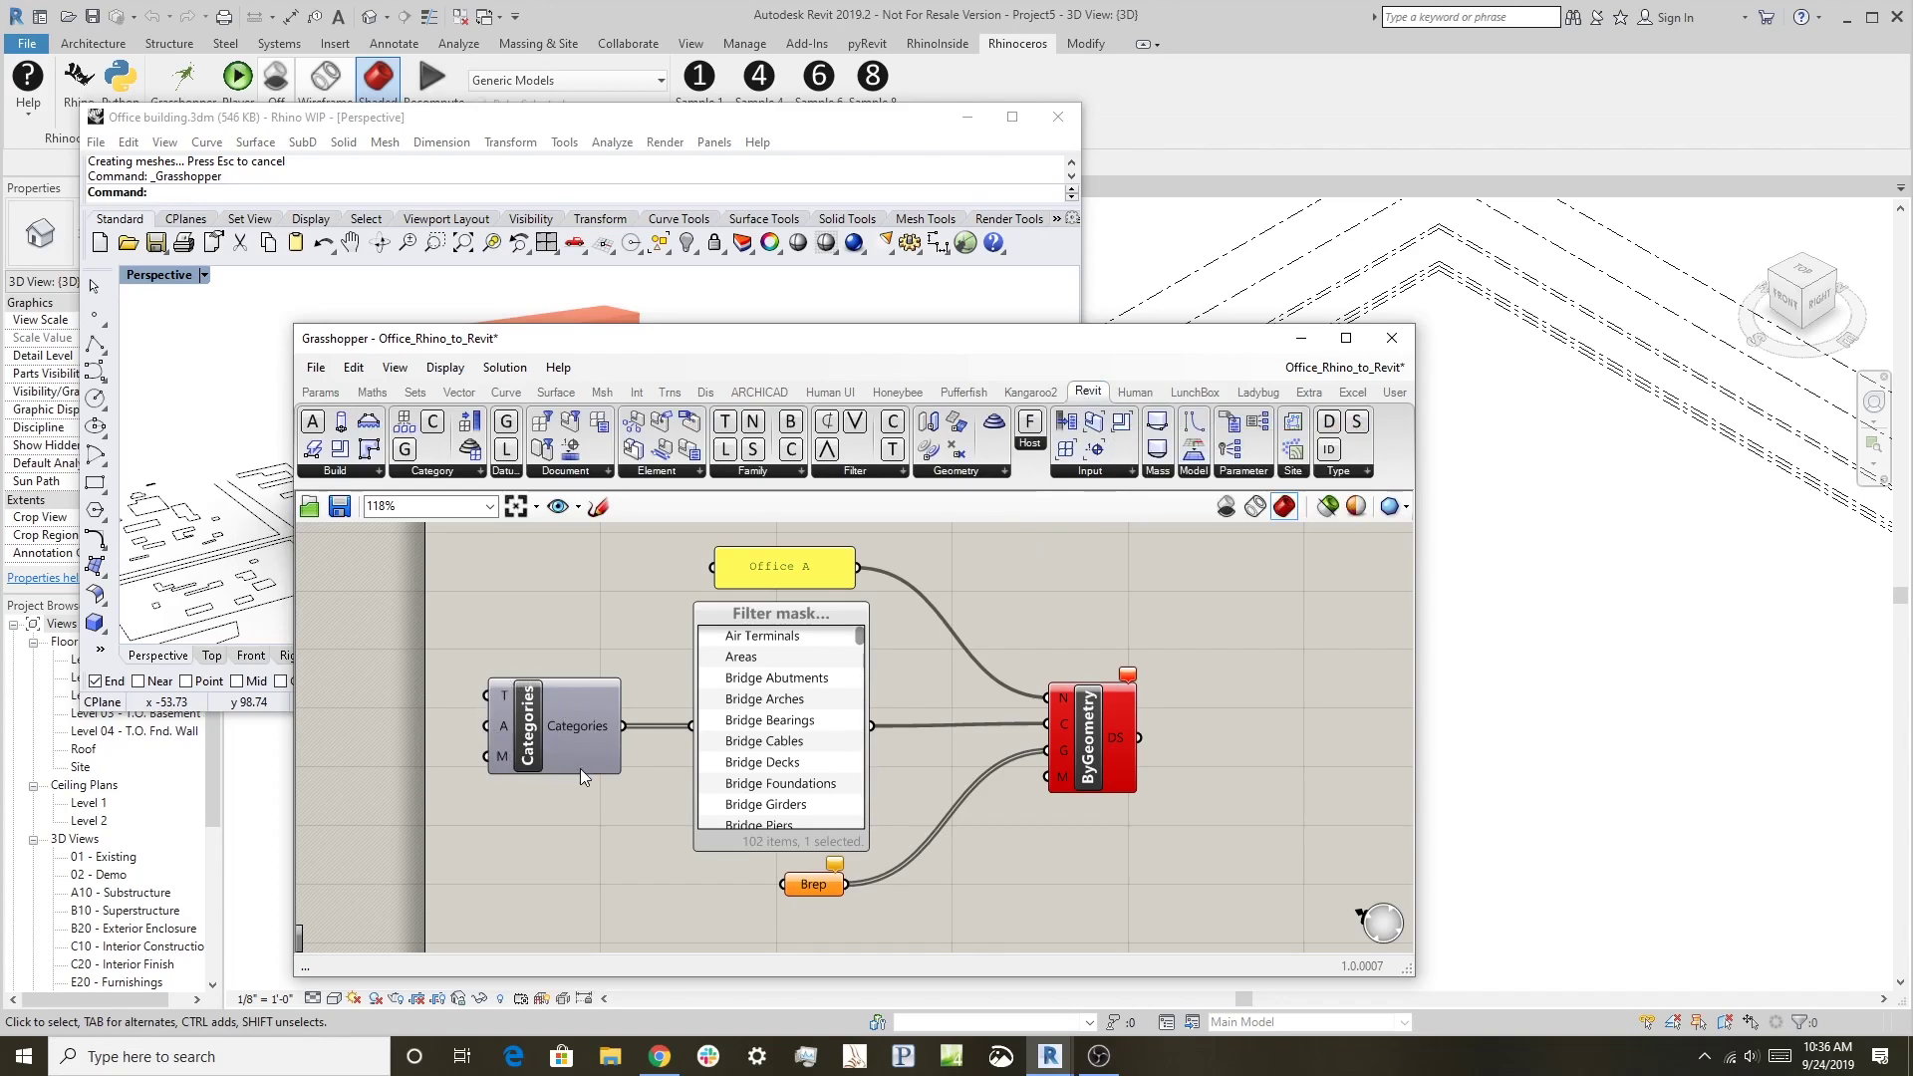
left_click(573, 471)
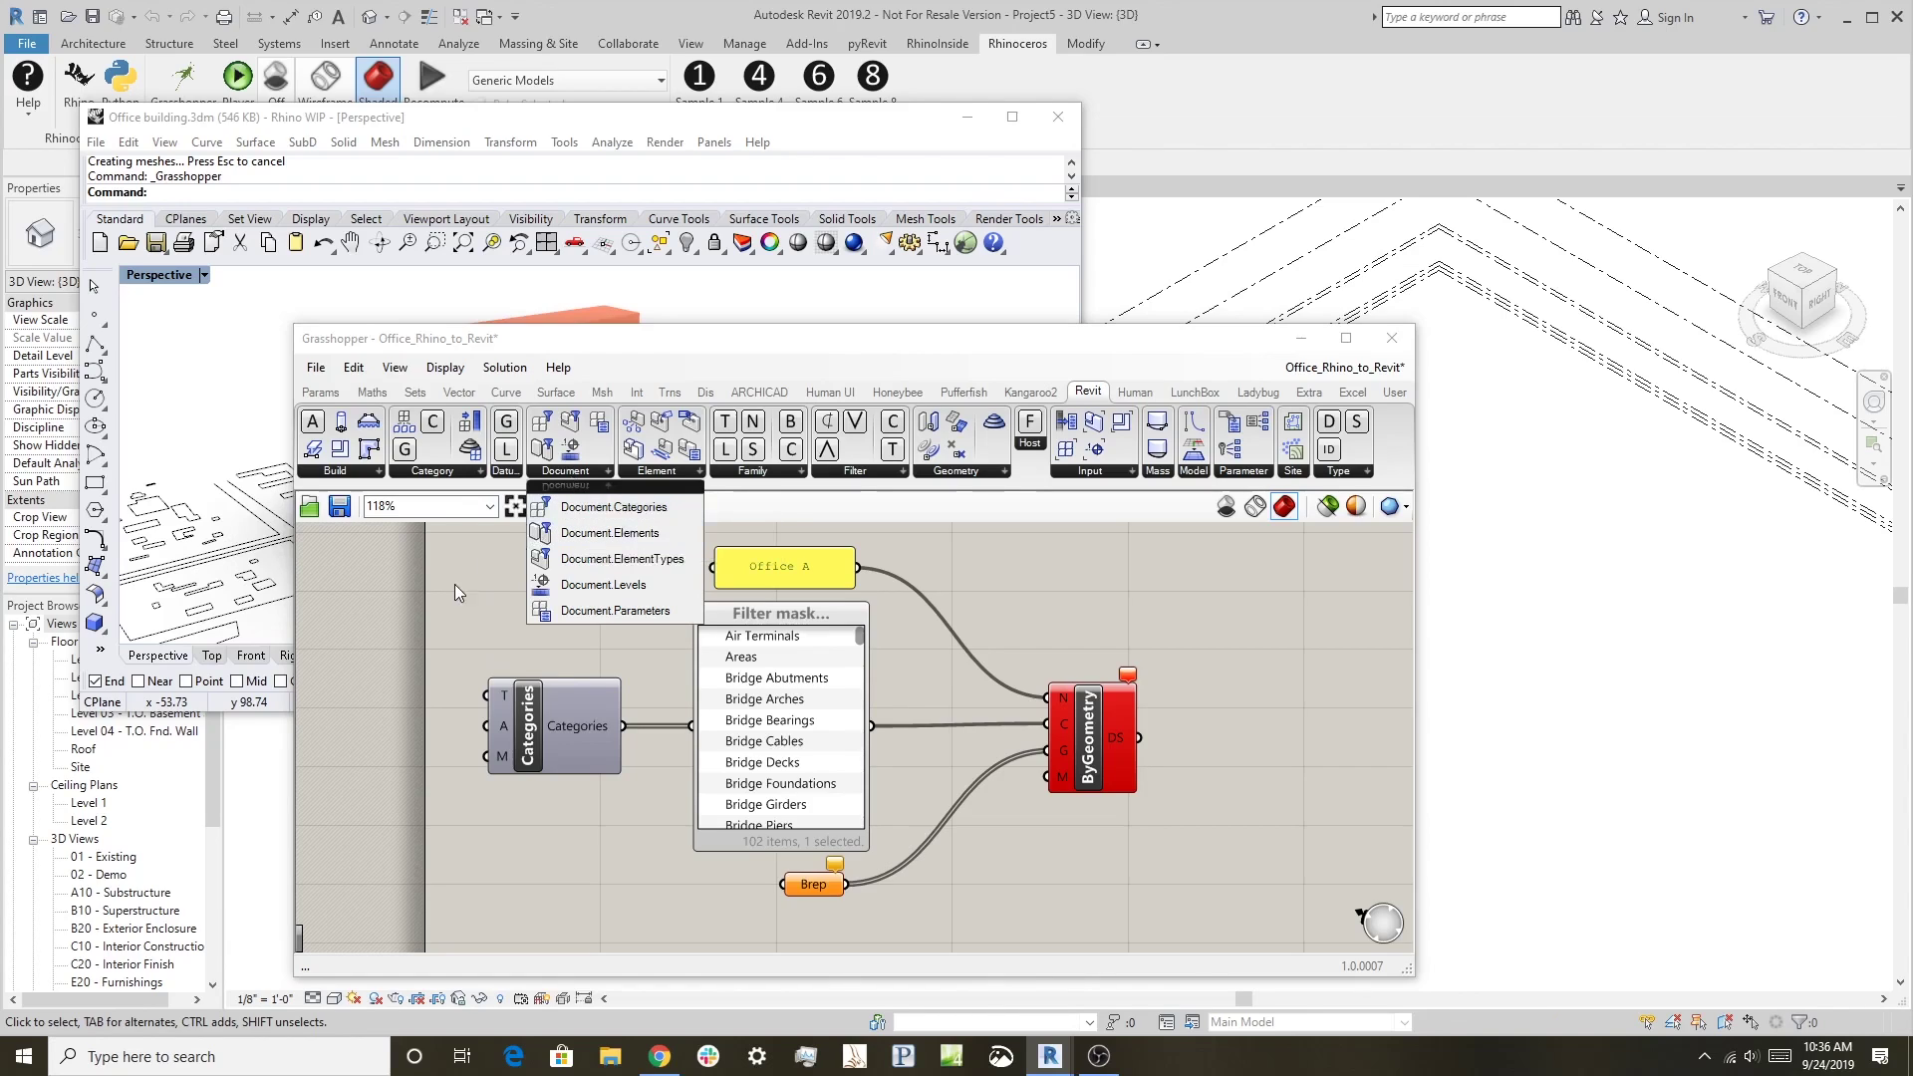
left_click(435, 608)
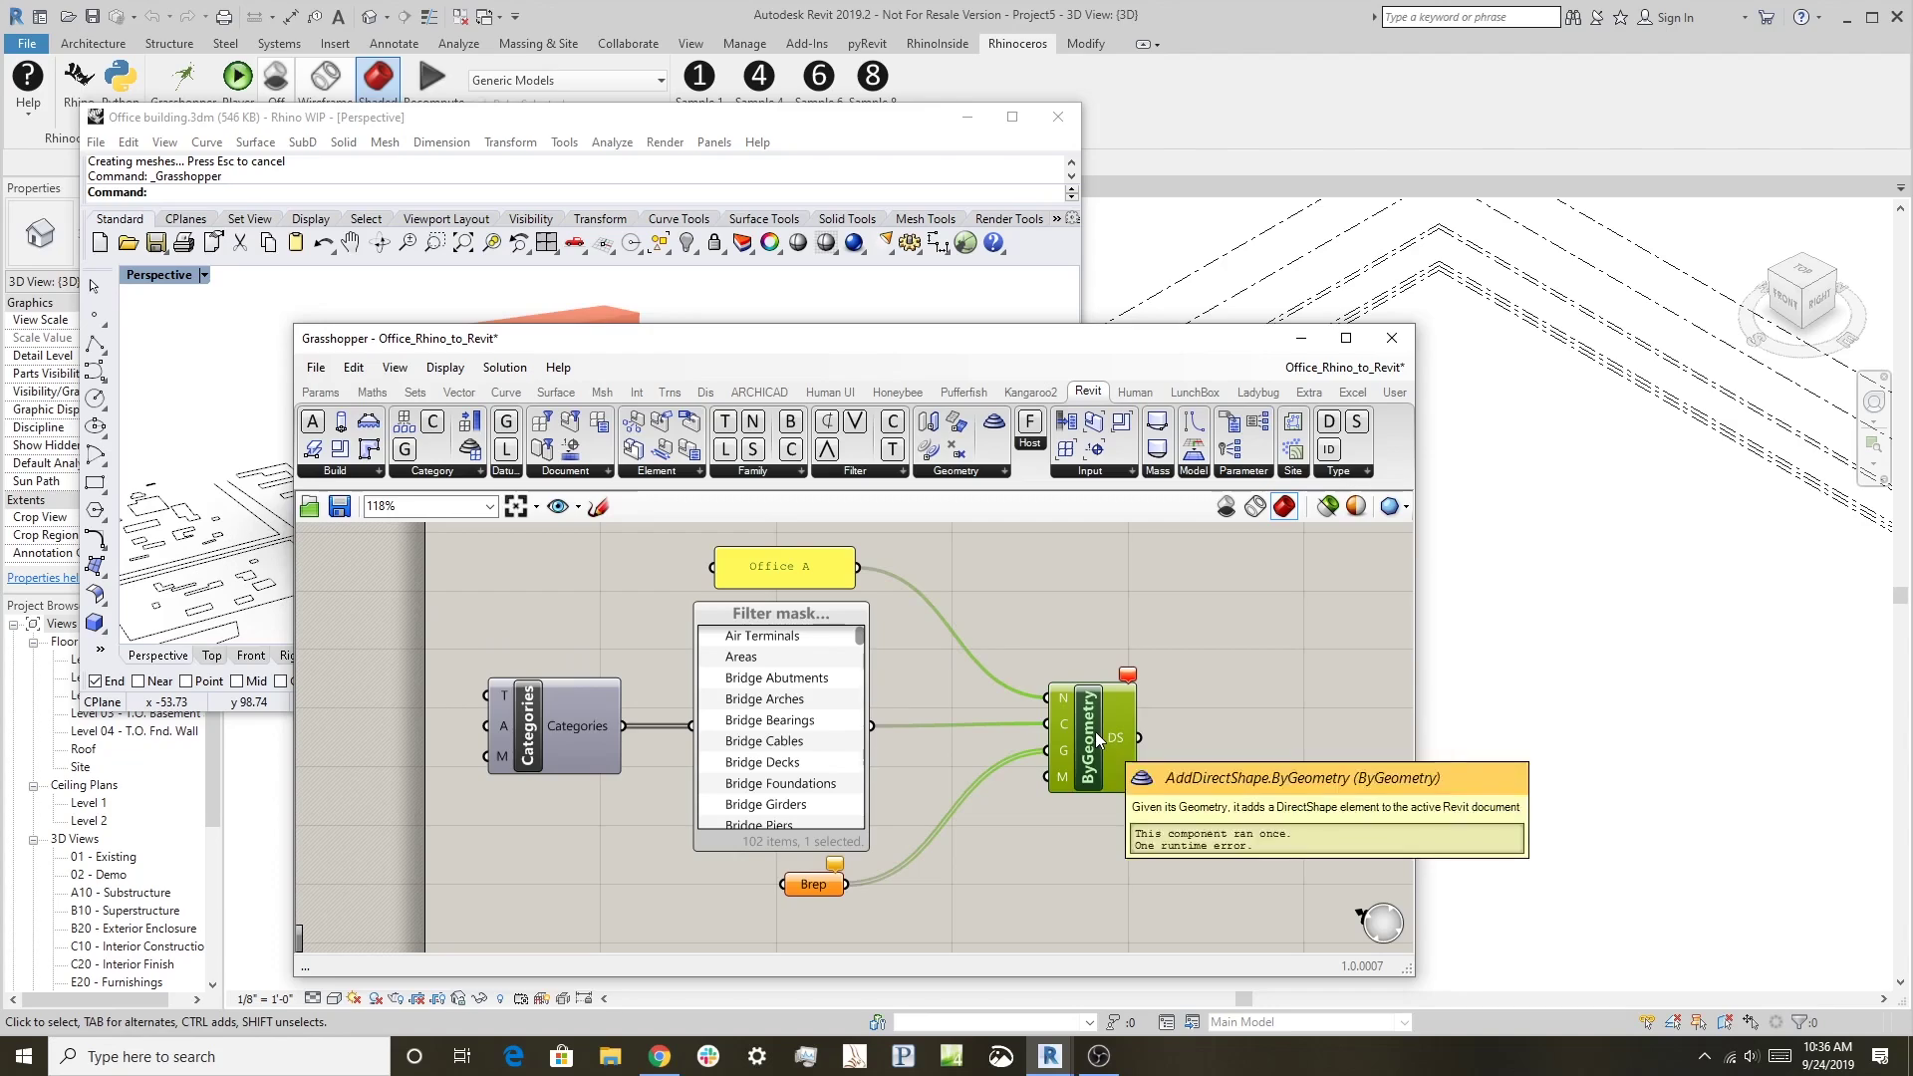
left_click(1096, 661)
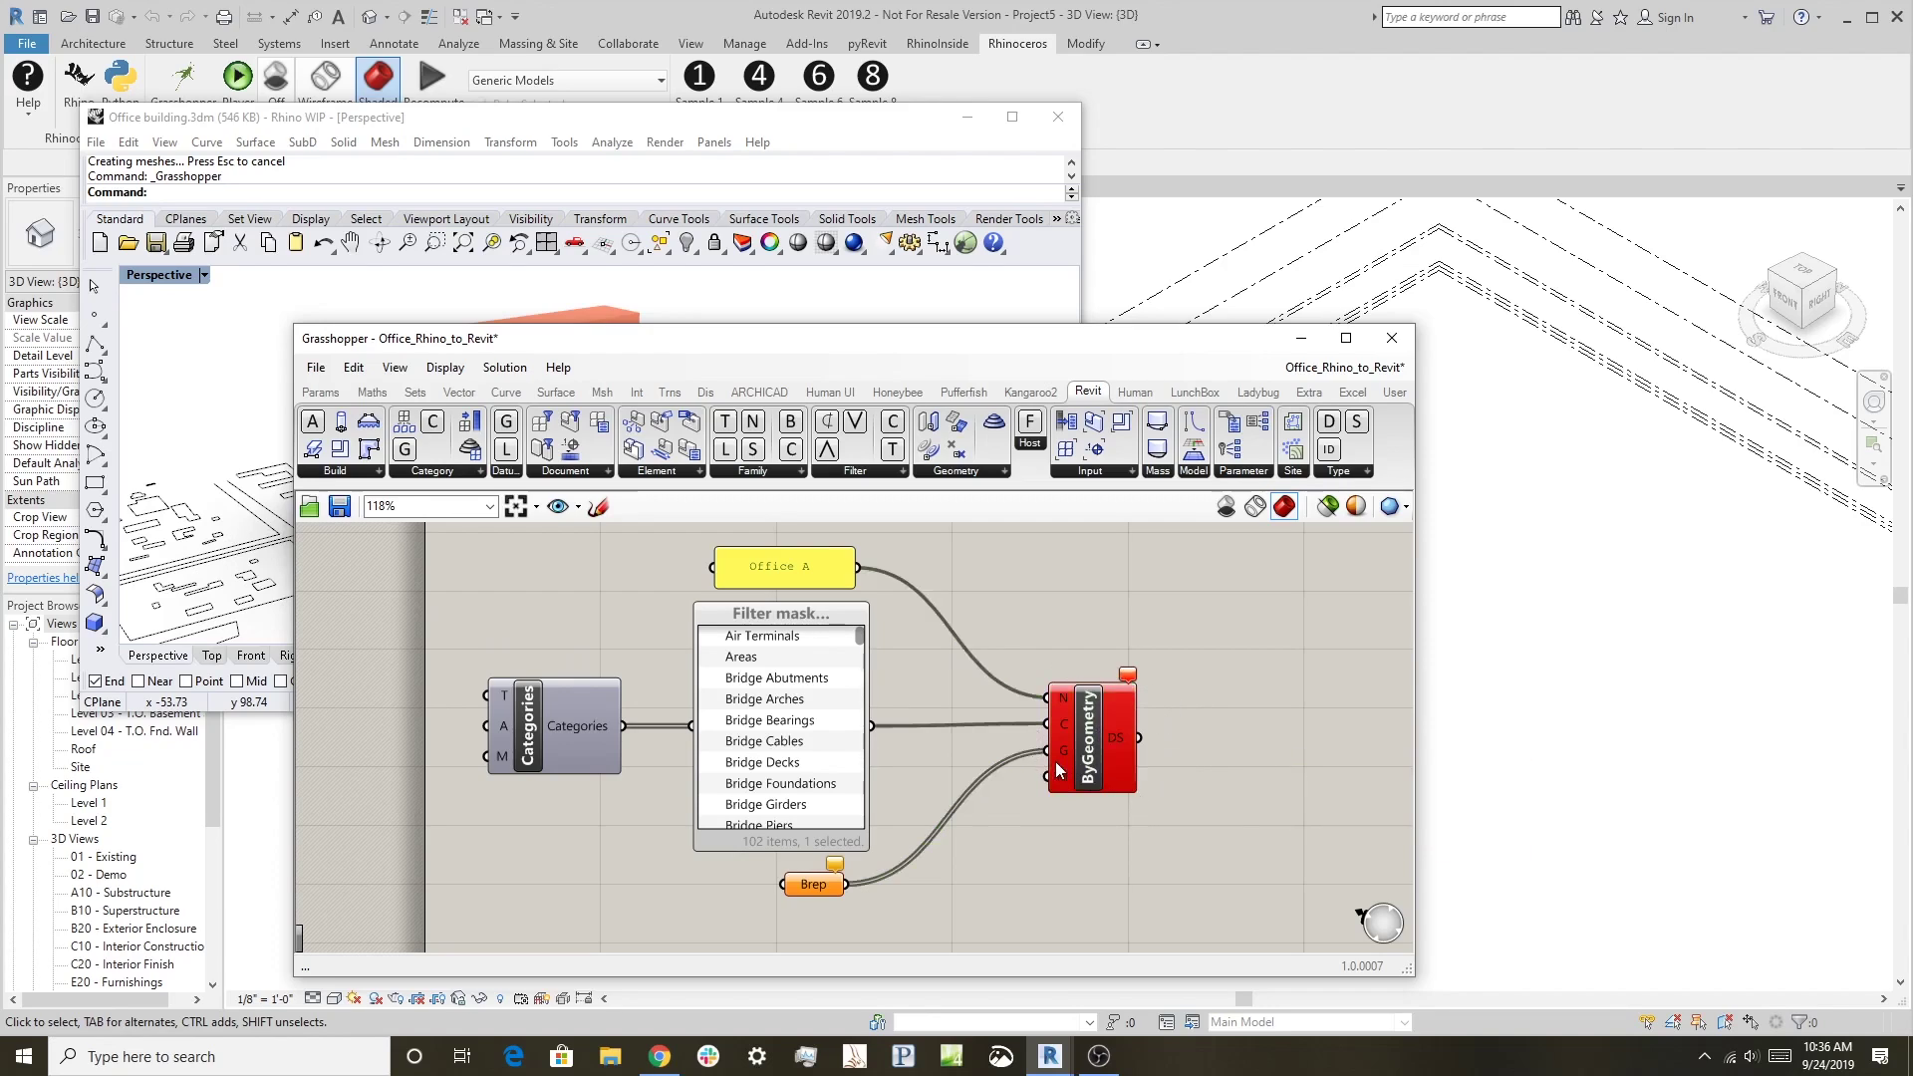
left_click(954, 476)
Step: Reference the two yellow buildings and the red building with its white volume as multiple Breps in the Brep parameter
mouse_move(813, 890)
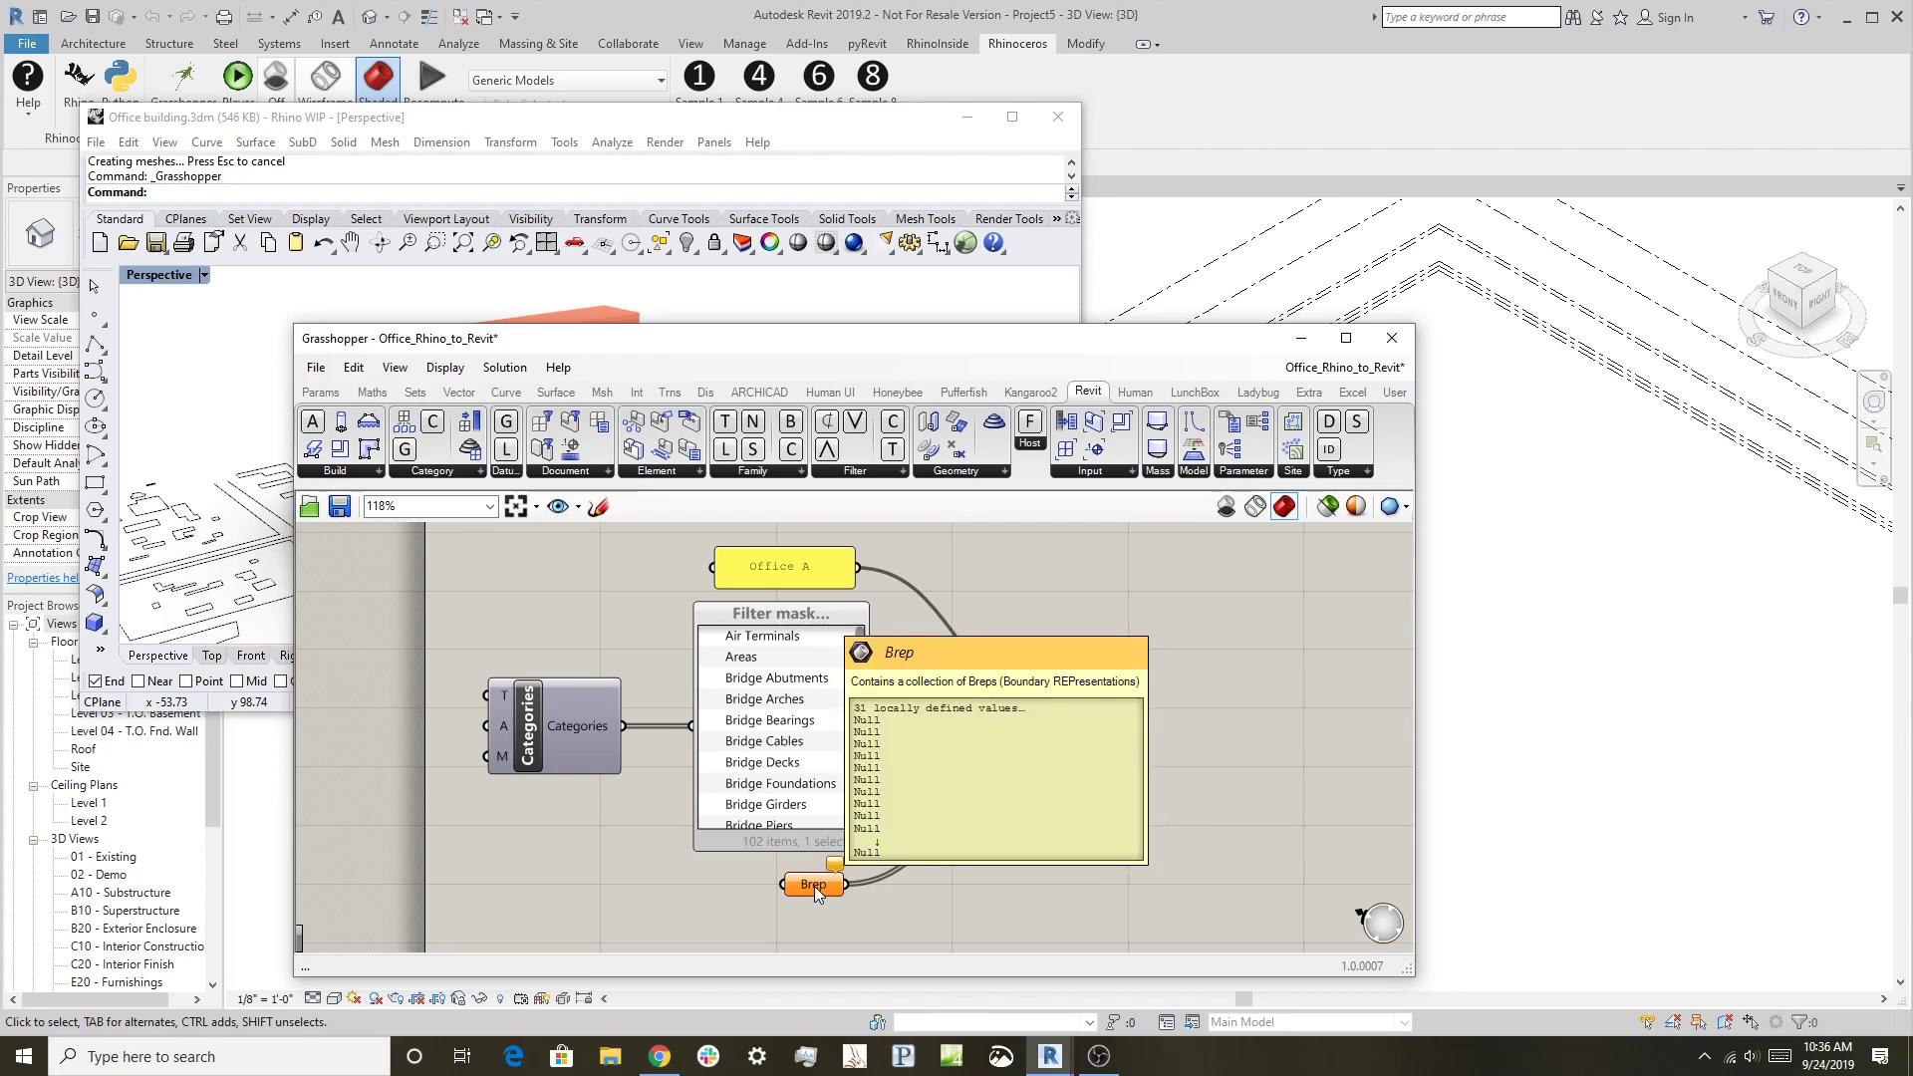
right_click(815, 887)
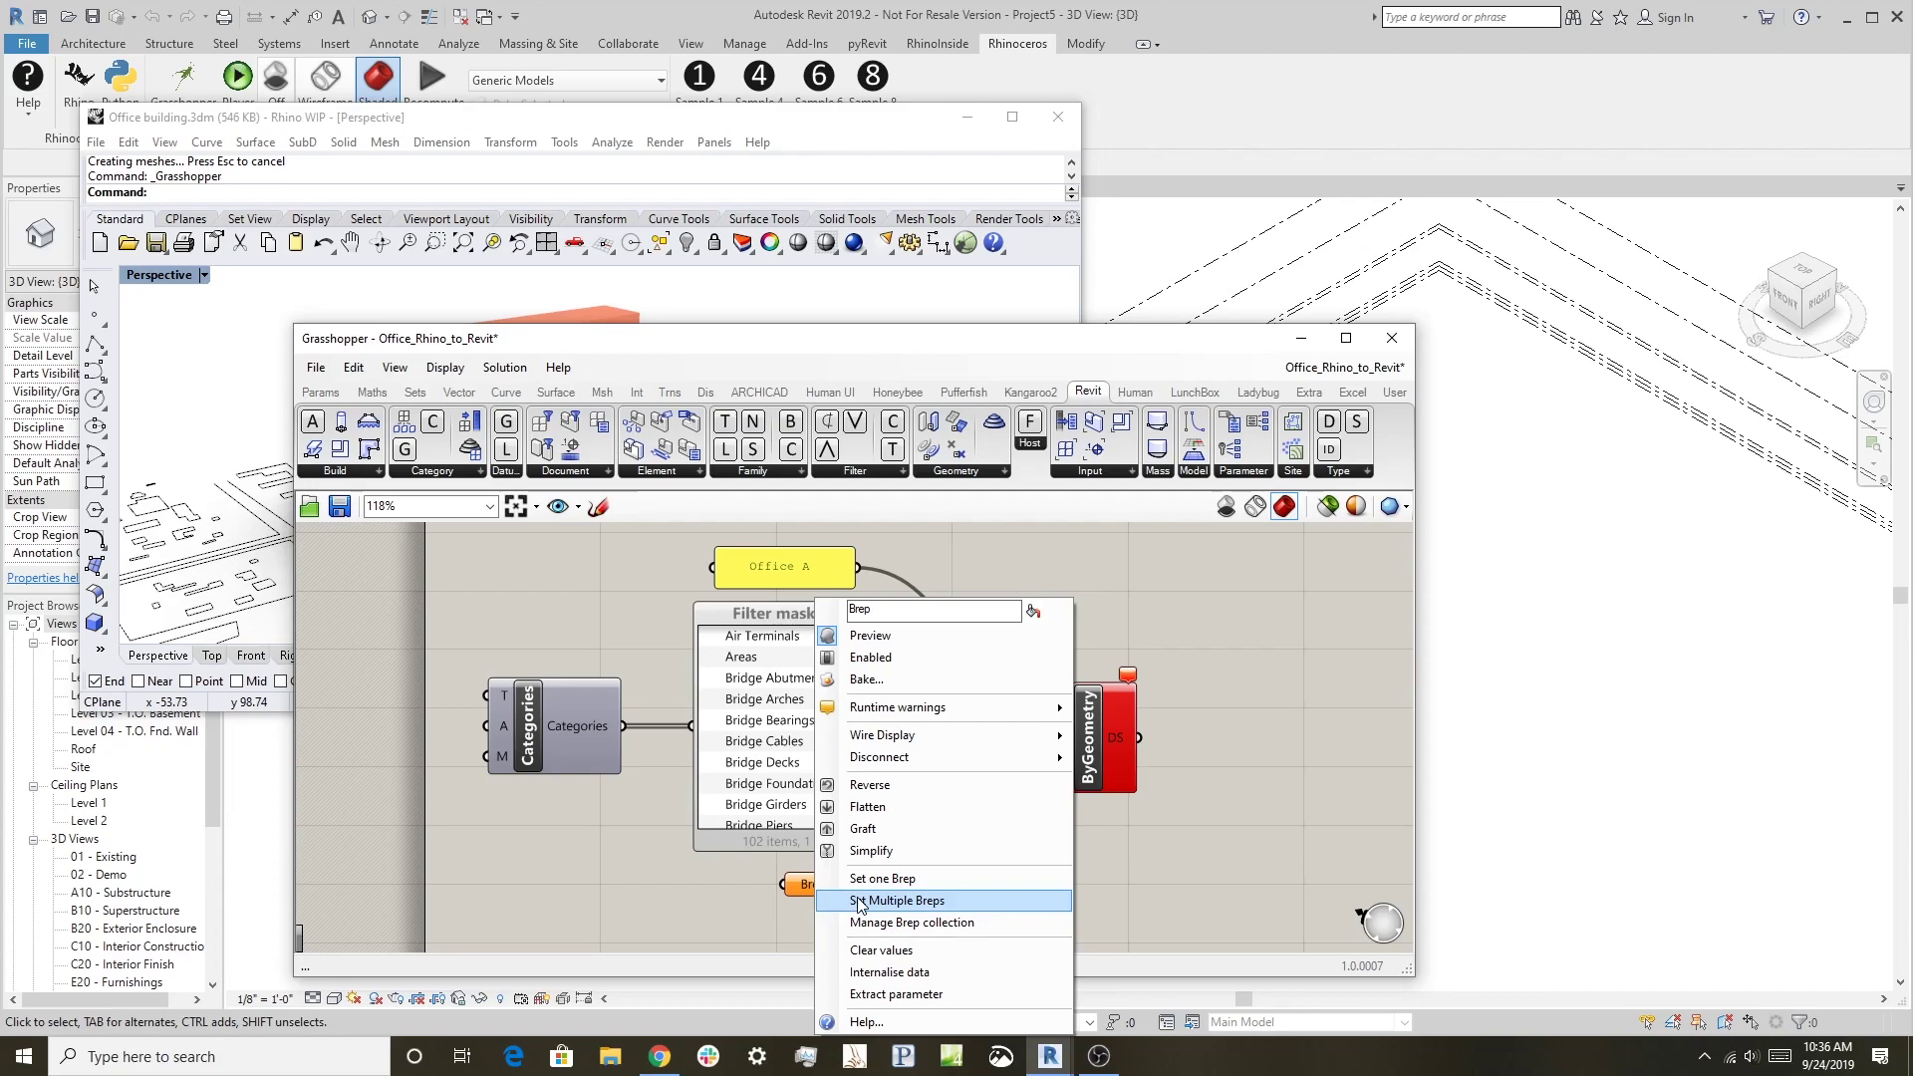
left_click(859, 901)
left_click(449, 534)
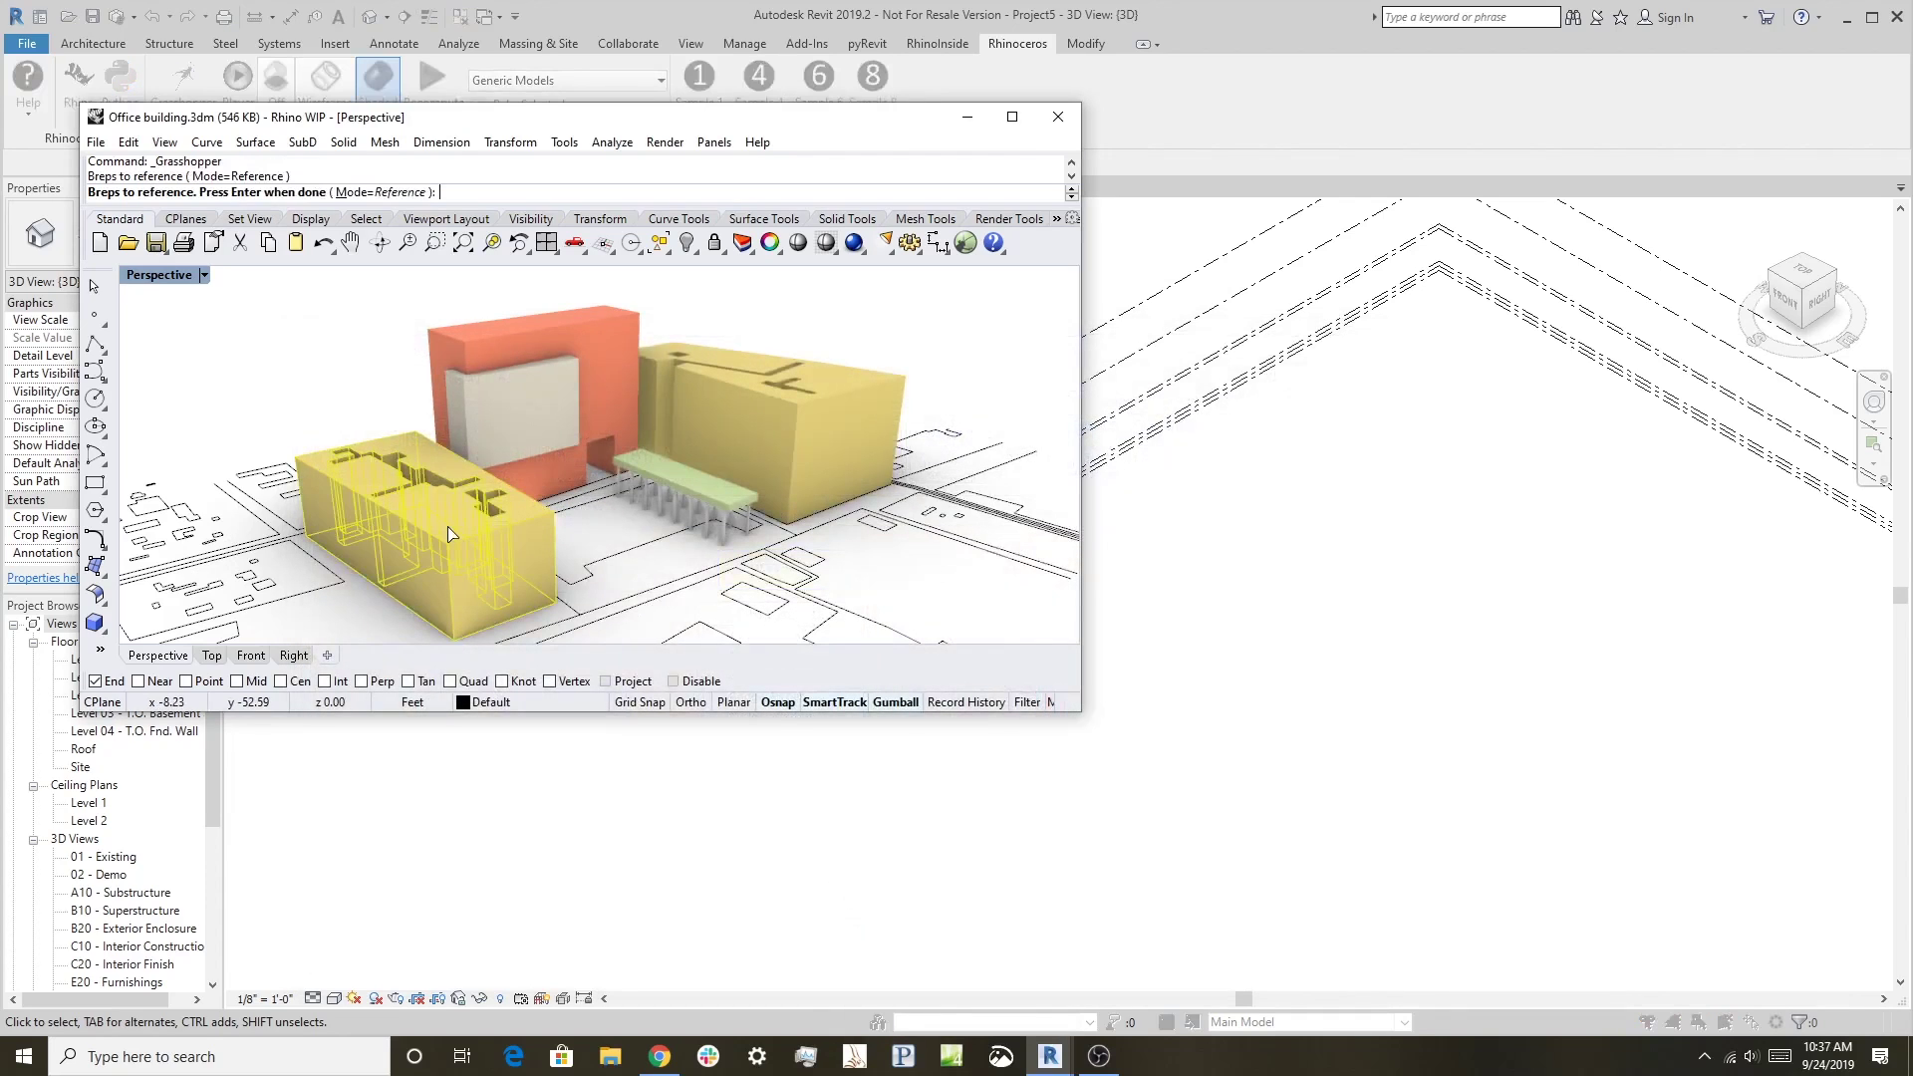
left_click(499, 335)
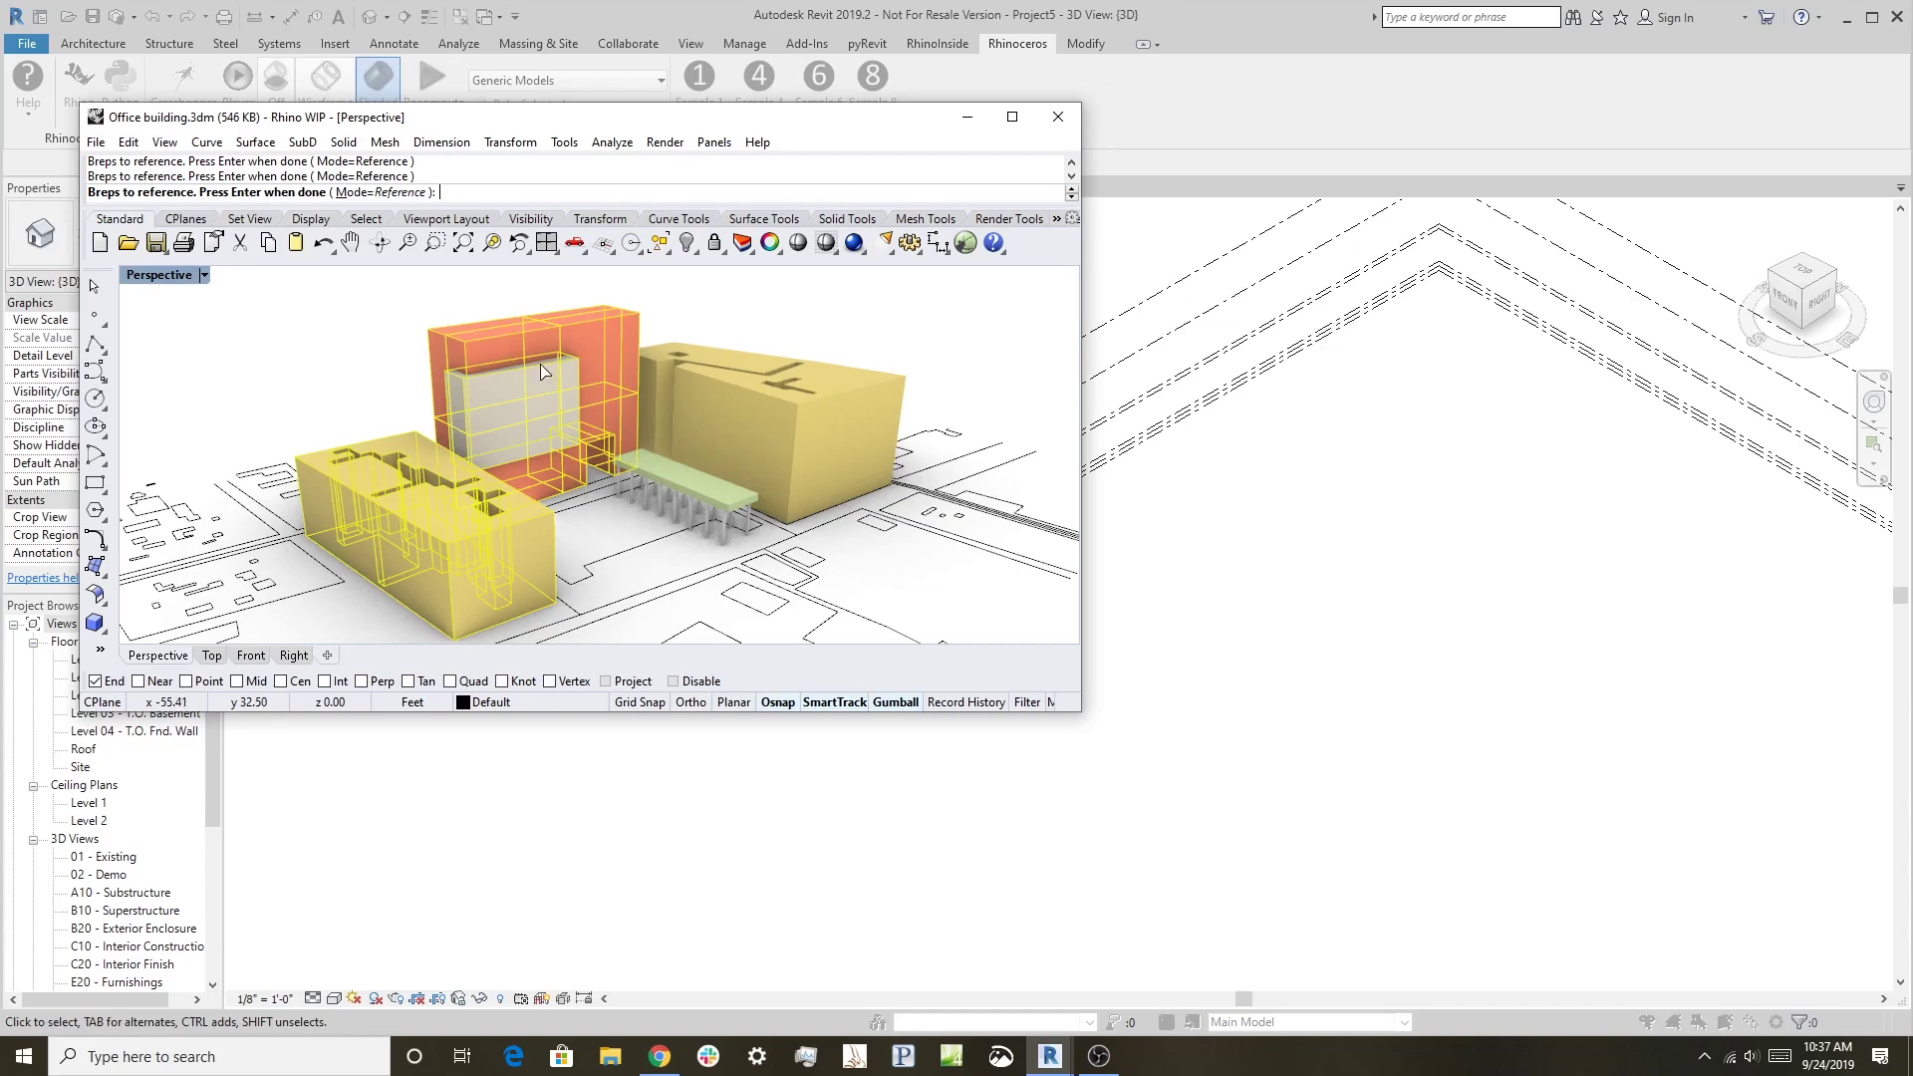
left_click(739, 408)
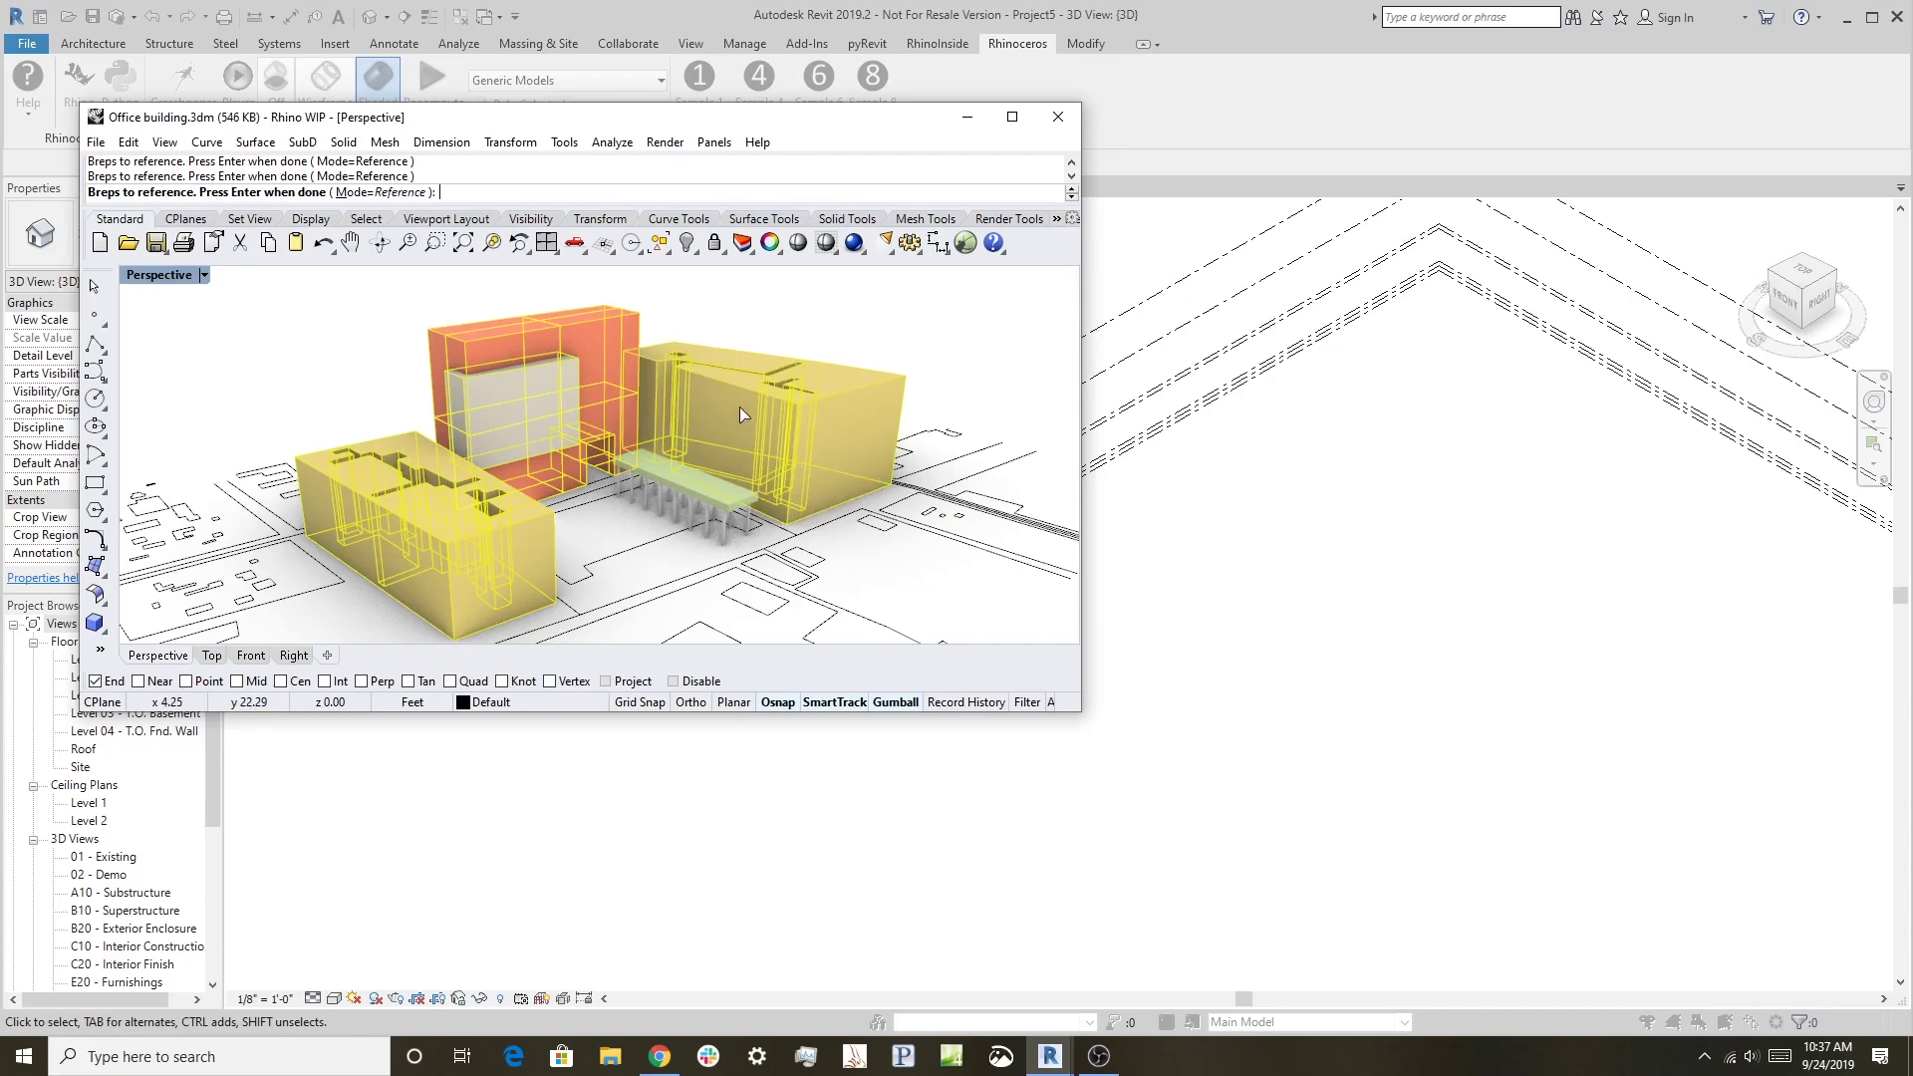
key("Return")
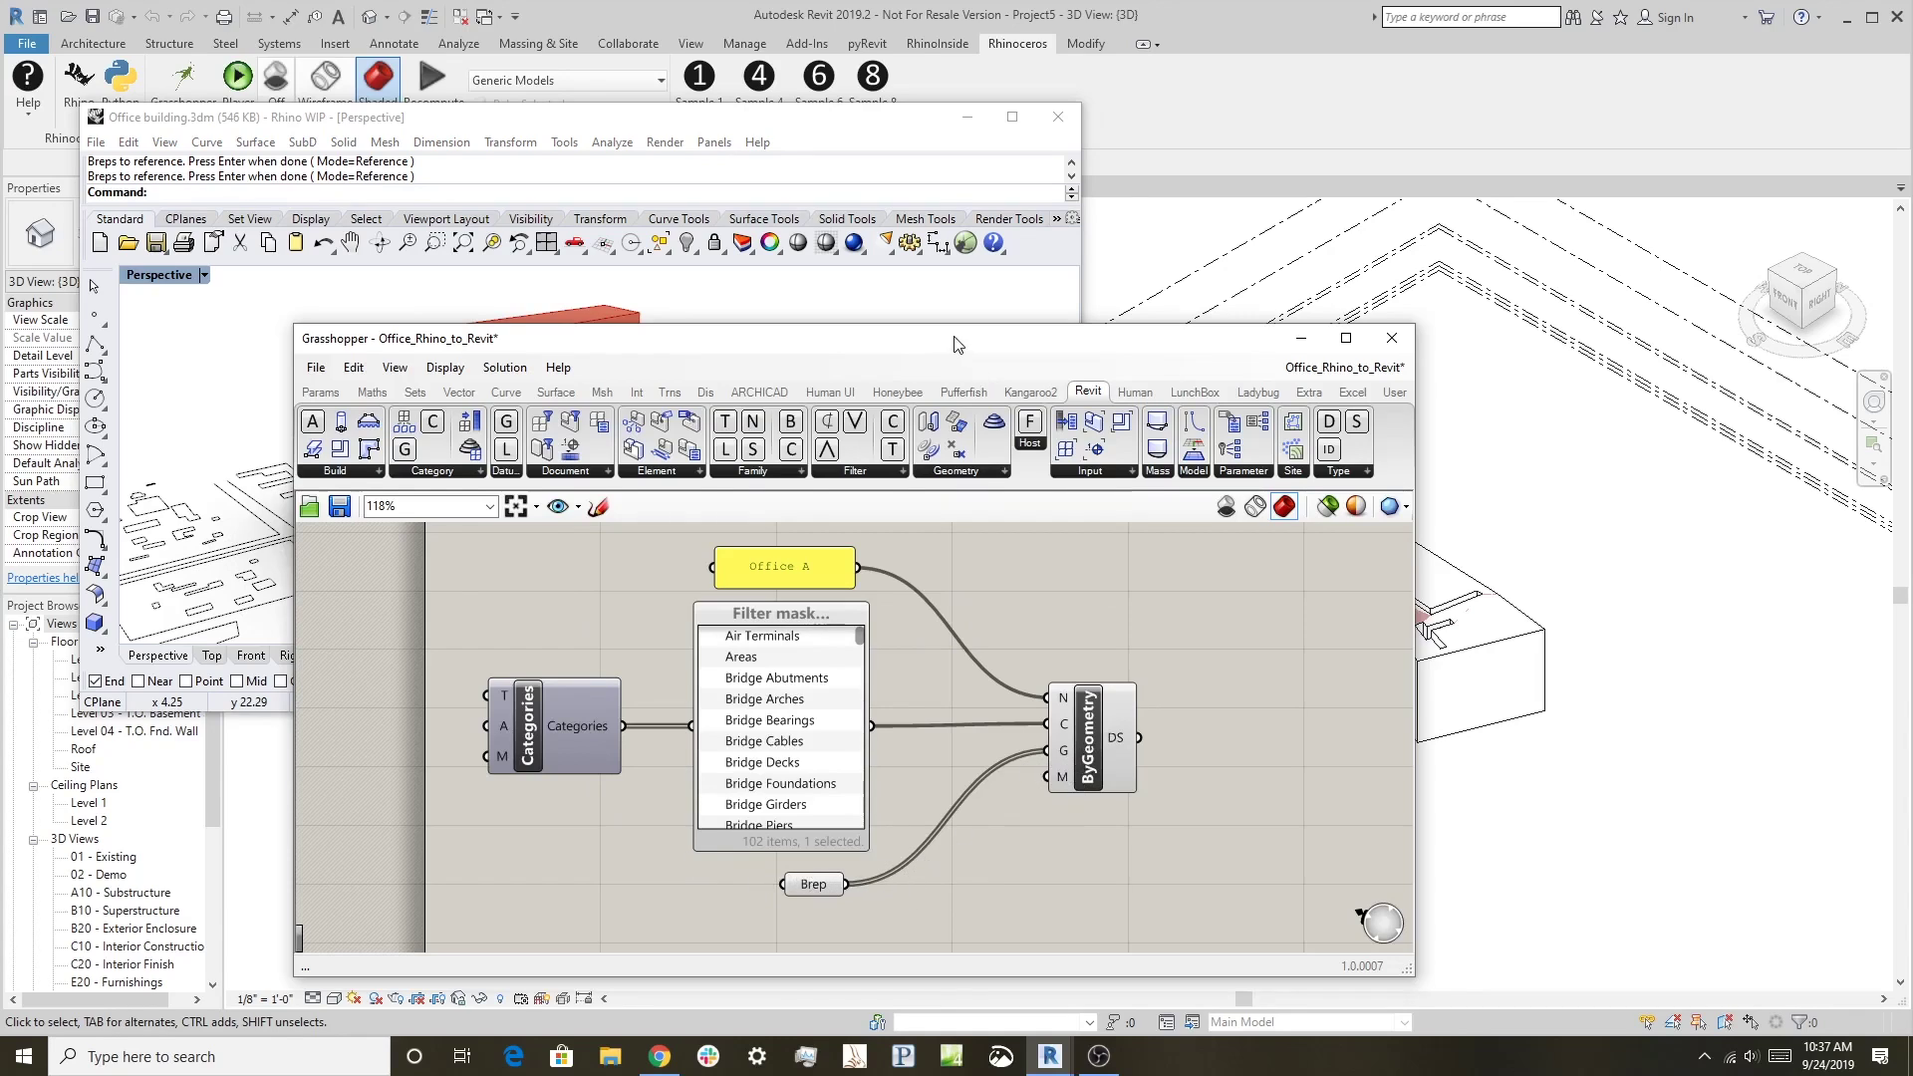
Step: Choose Furniture in the category value picker that feeds the ByGeometry component, with the Grasshopper window moved clear of the Revit geometry
left_click_drag(954, 344, 777, 362)
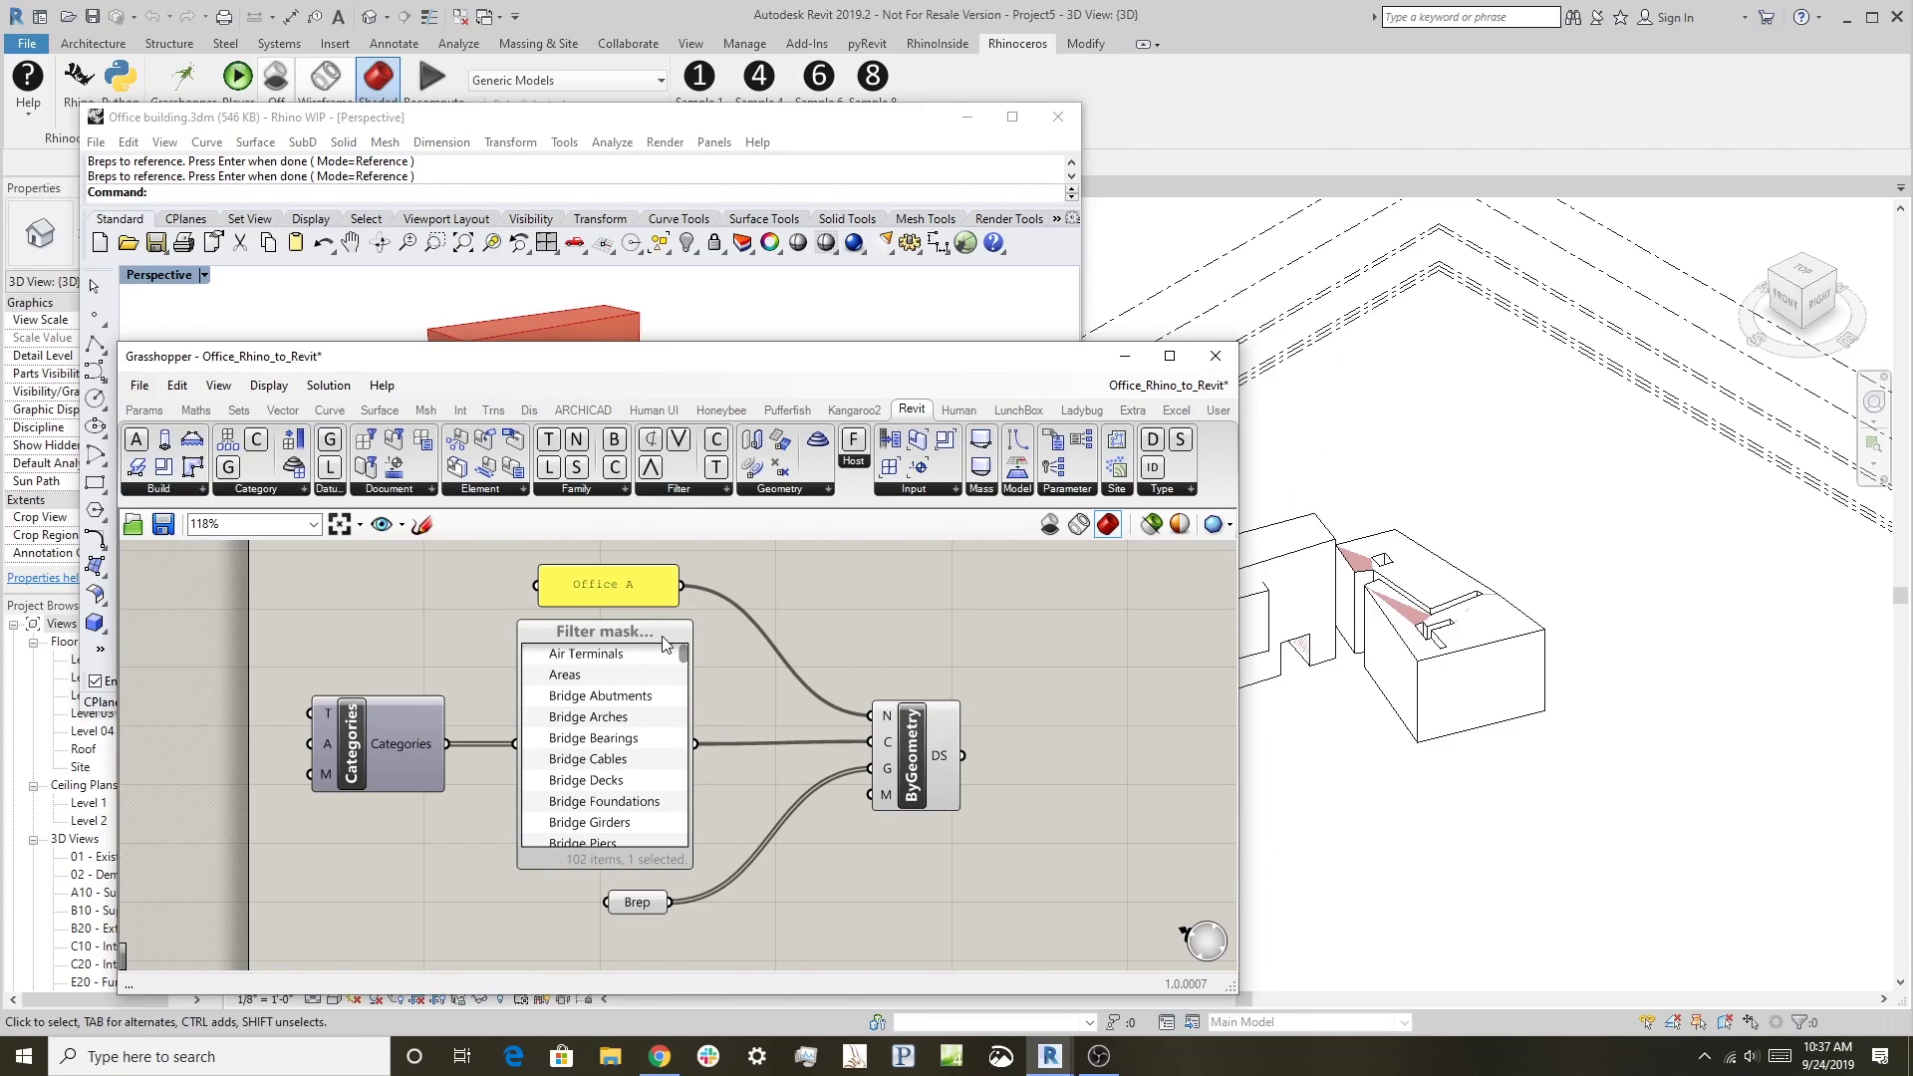
left_click_drag(683, 655, 683, 735)
left_click(582, 712)
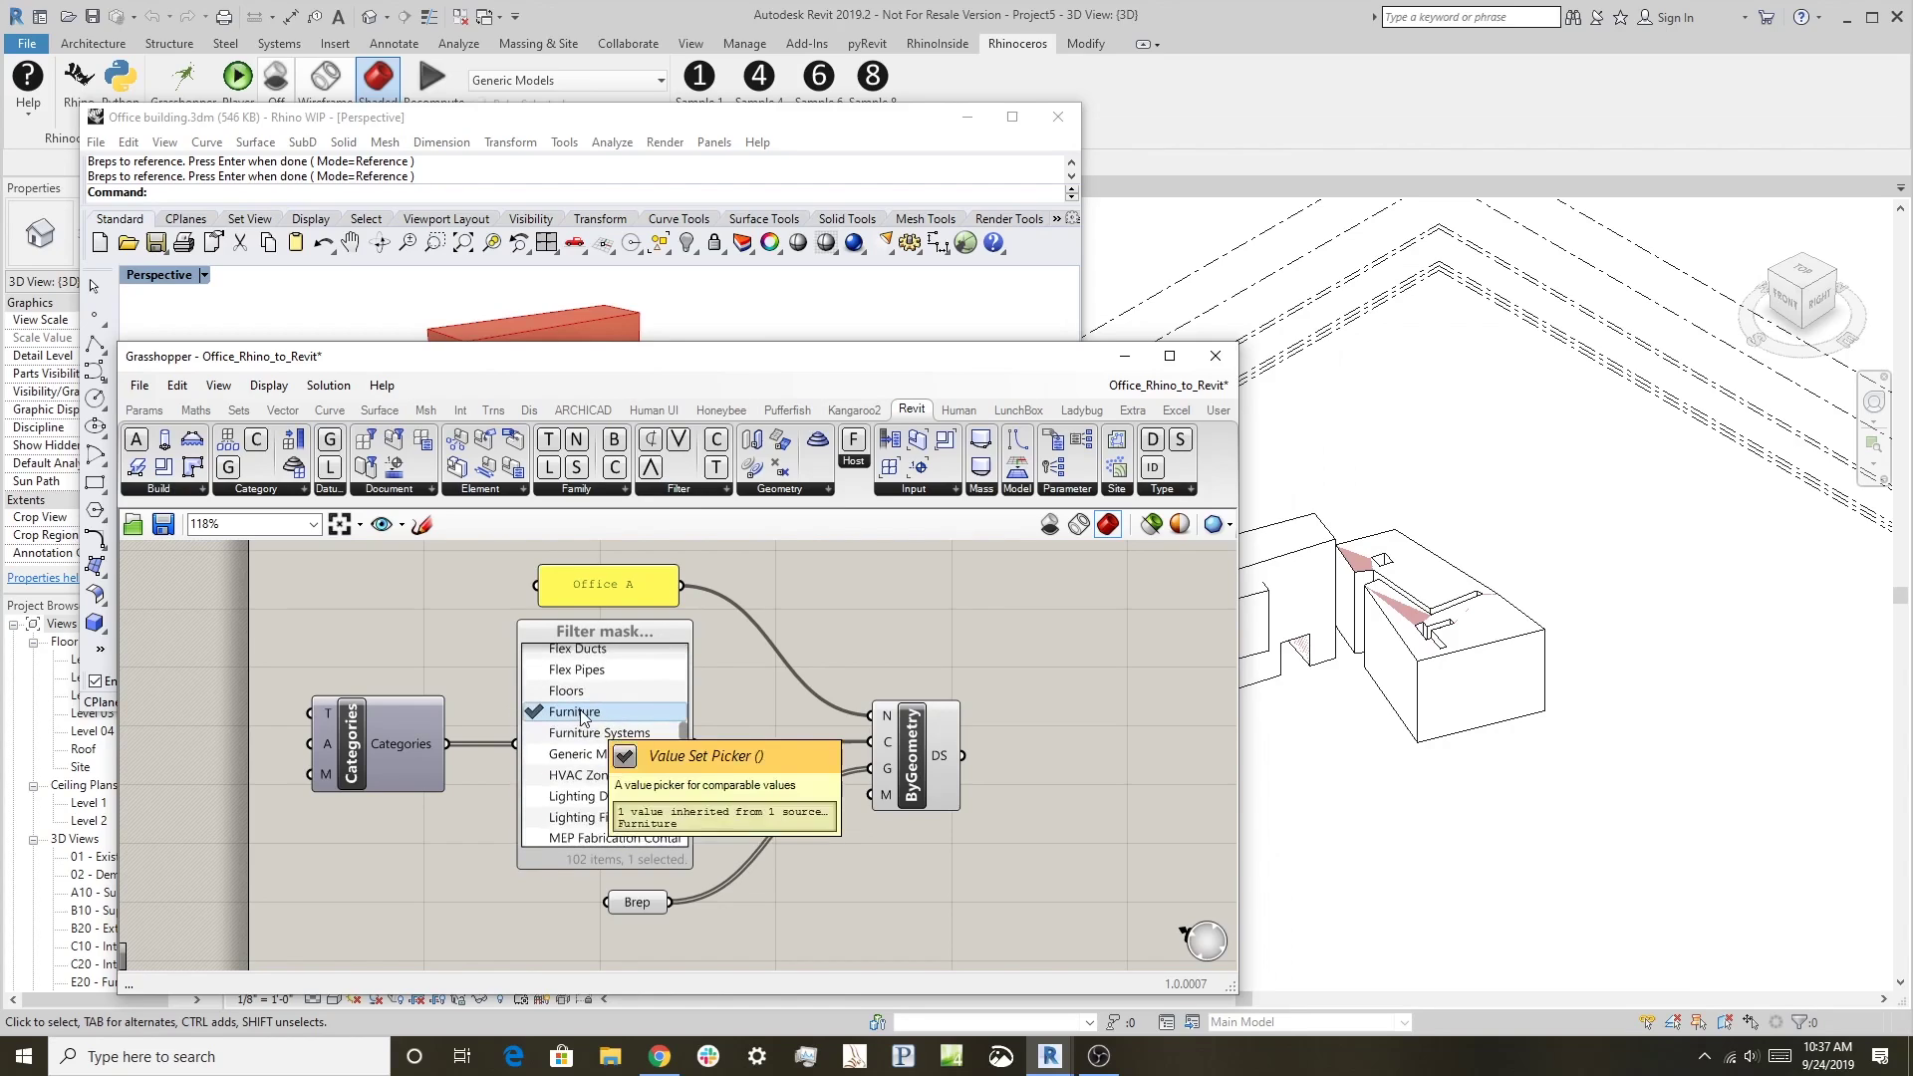
Step: Uncover the Rhino model and move the red building with its white volume along the X axis, away from the rear yellow building
left_click_drag(823, 366, 771, 568)
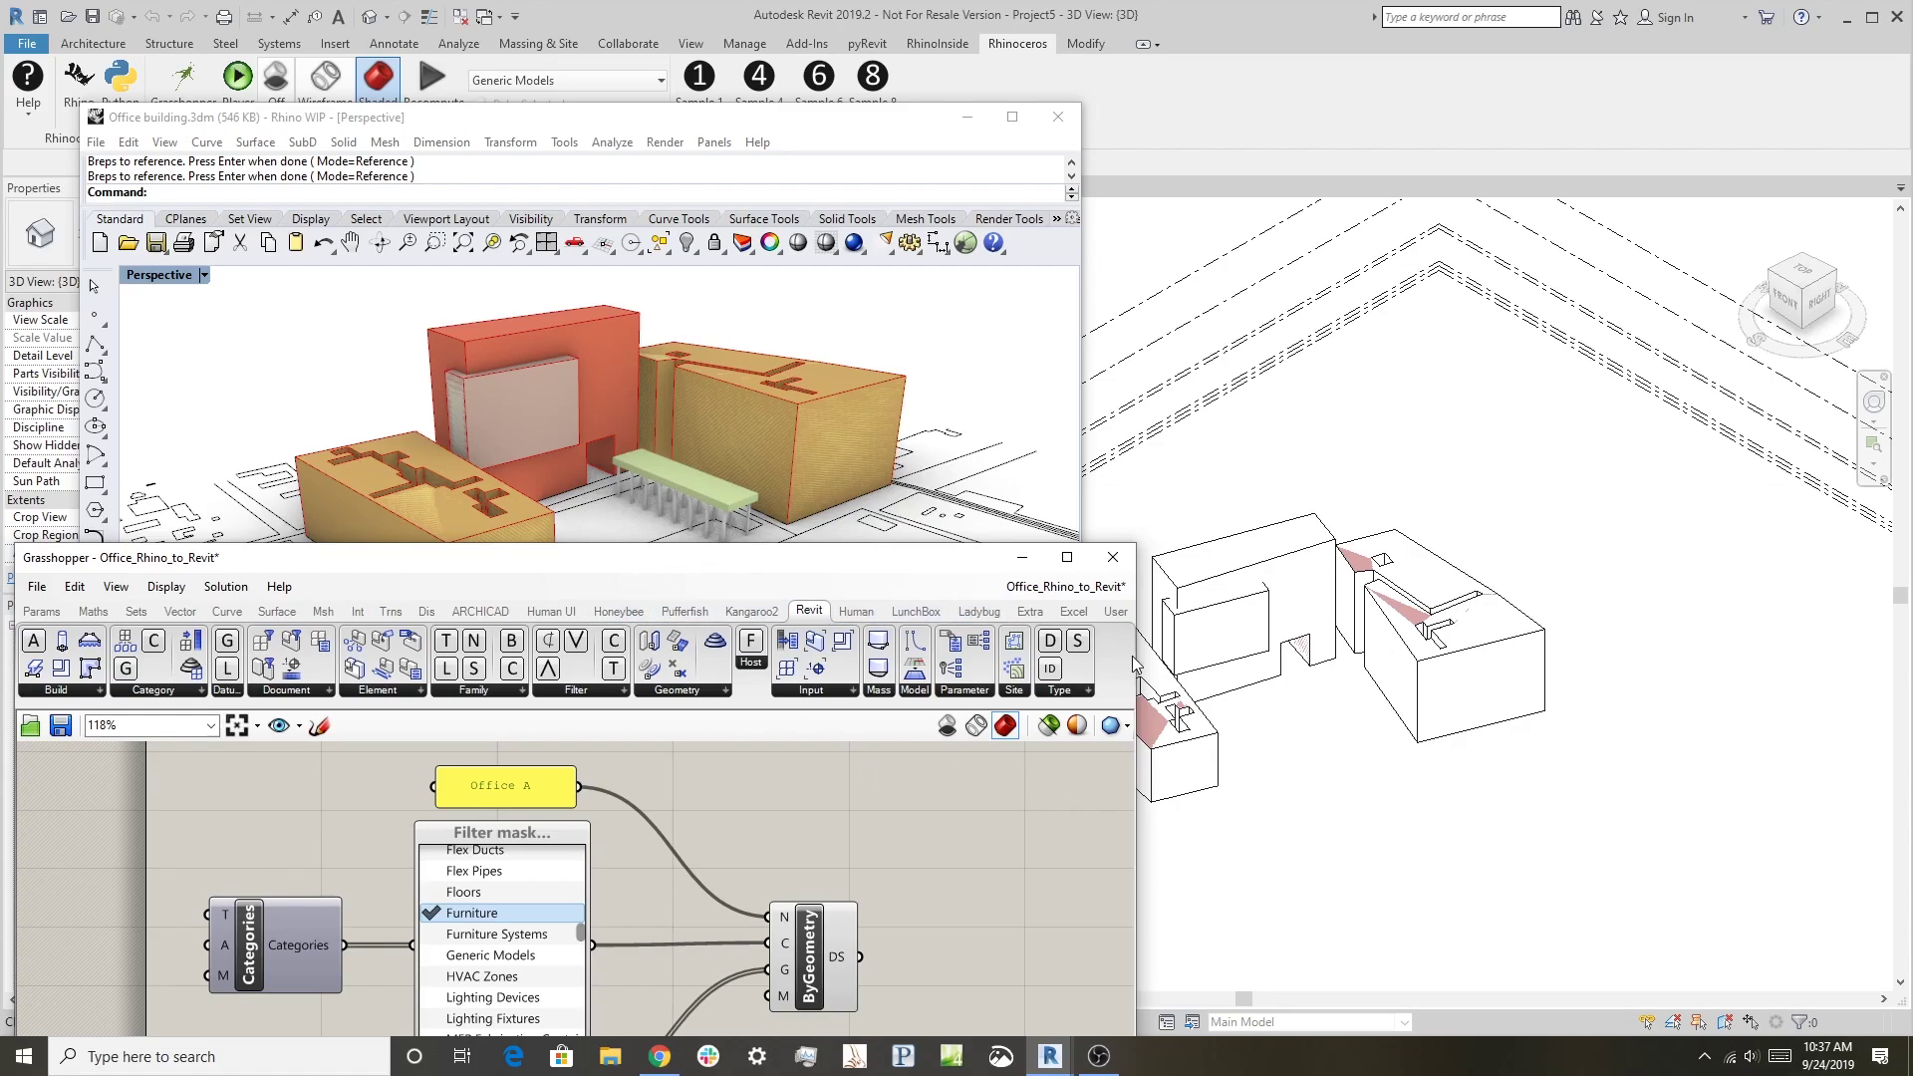
left_click(534, 395)
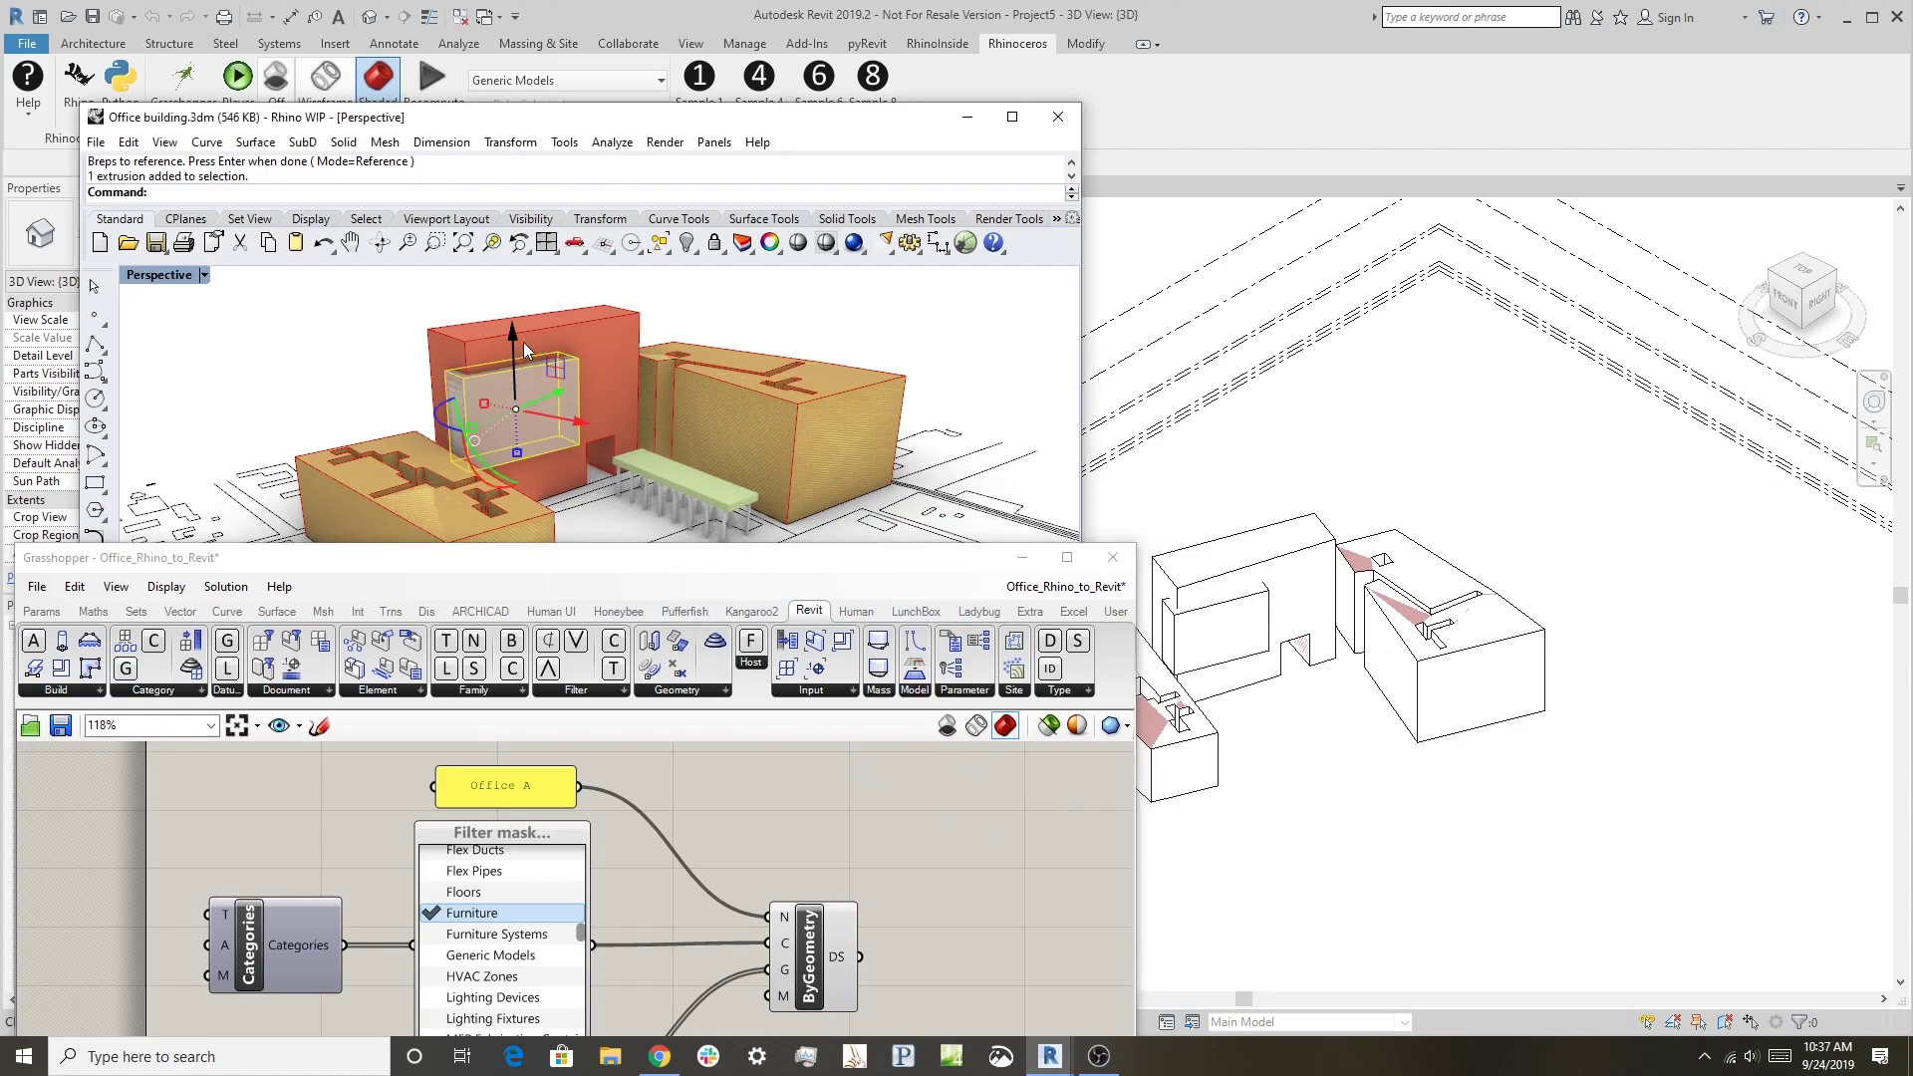
left_click(540, 341)
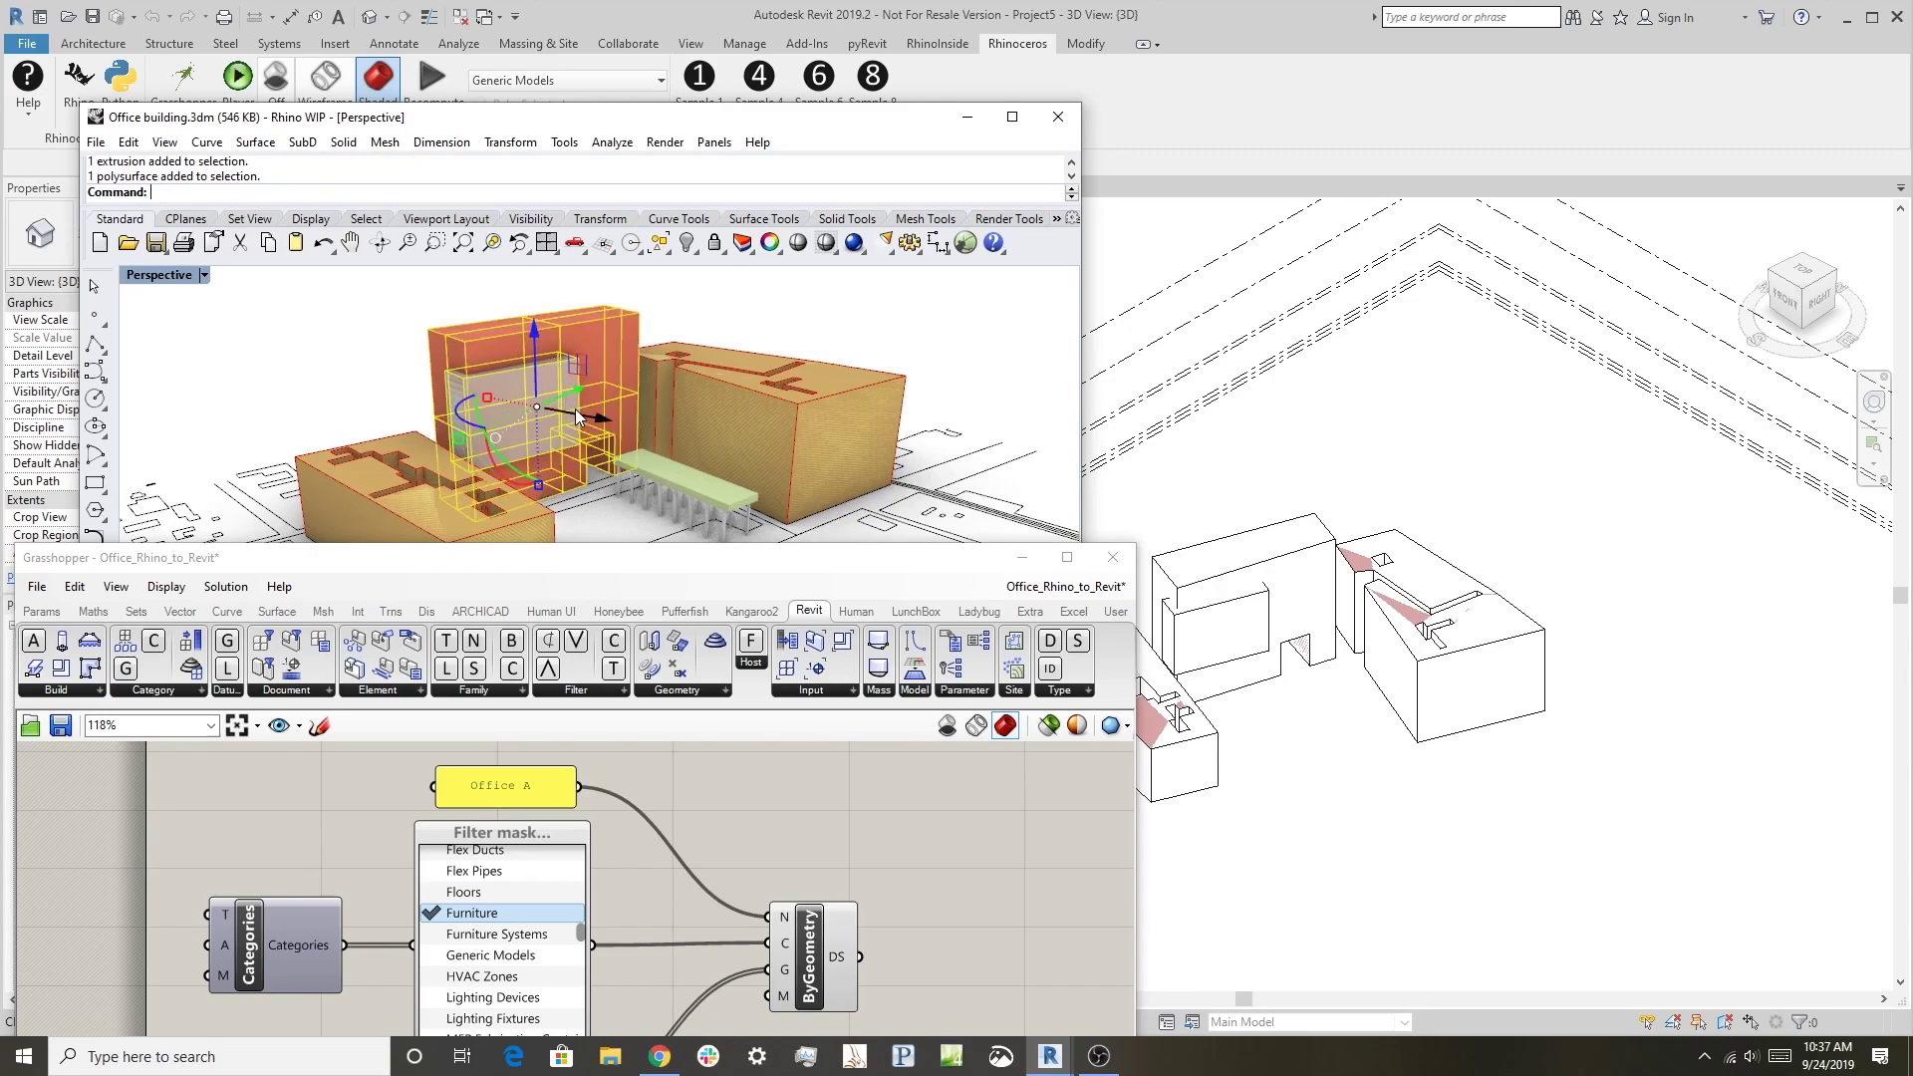
left_click_drag(596, 419, 534, 410)
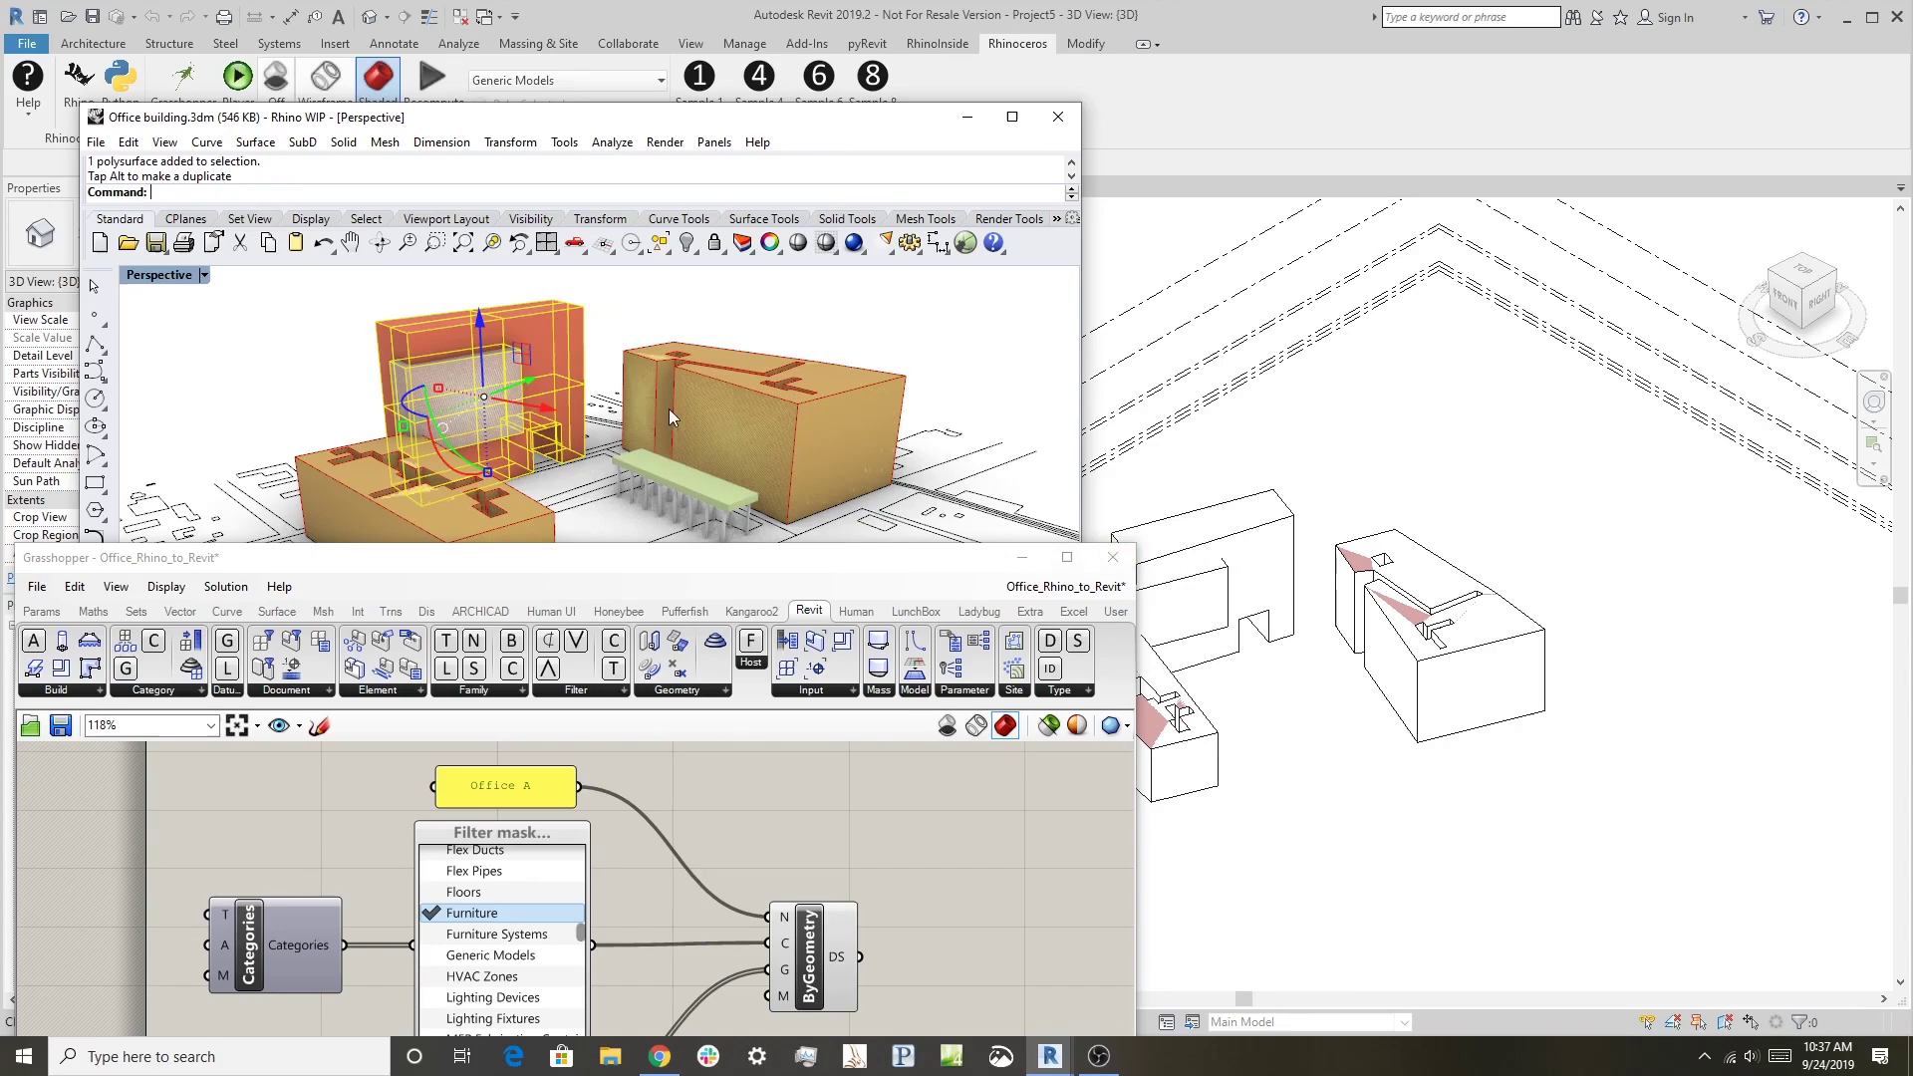
key("Escape")
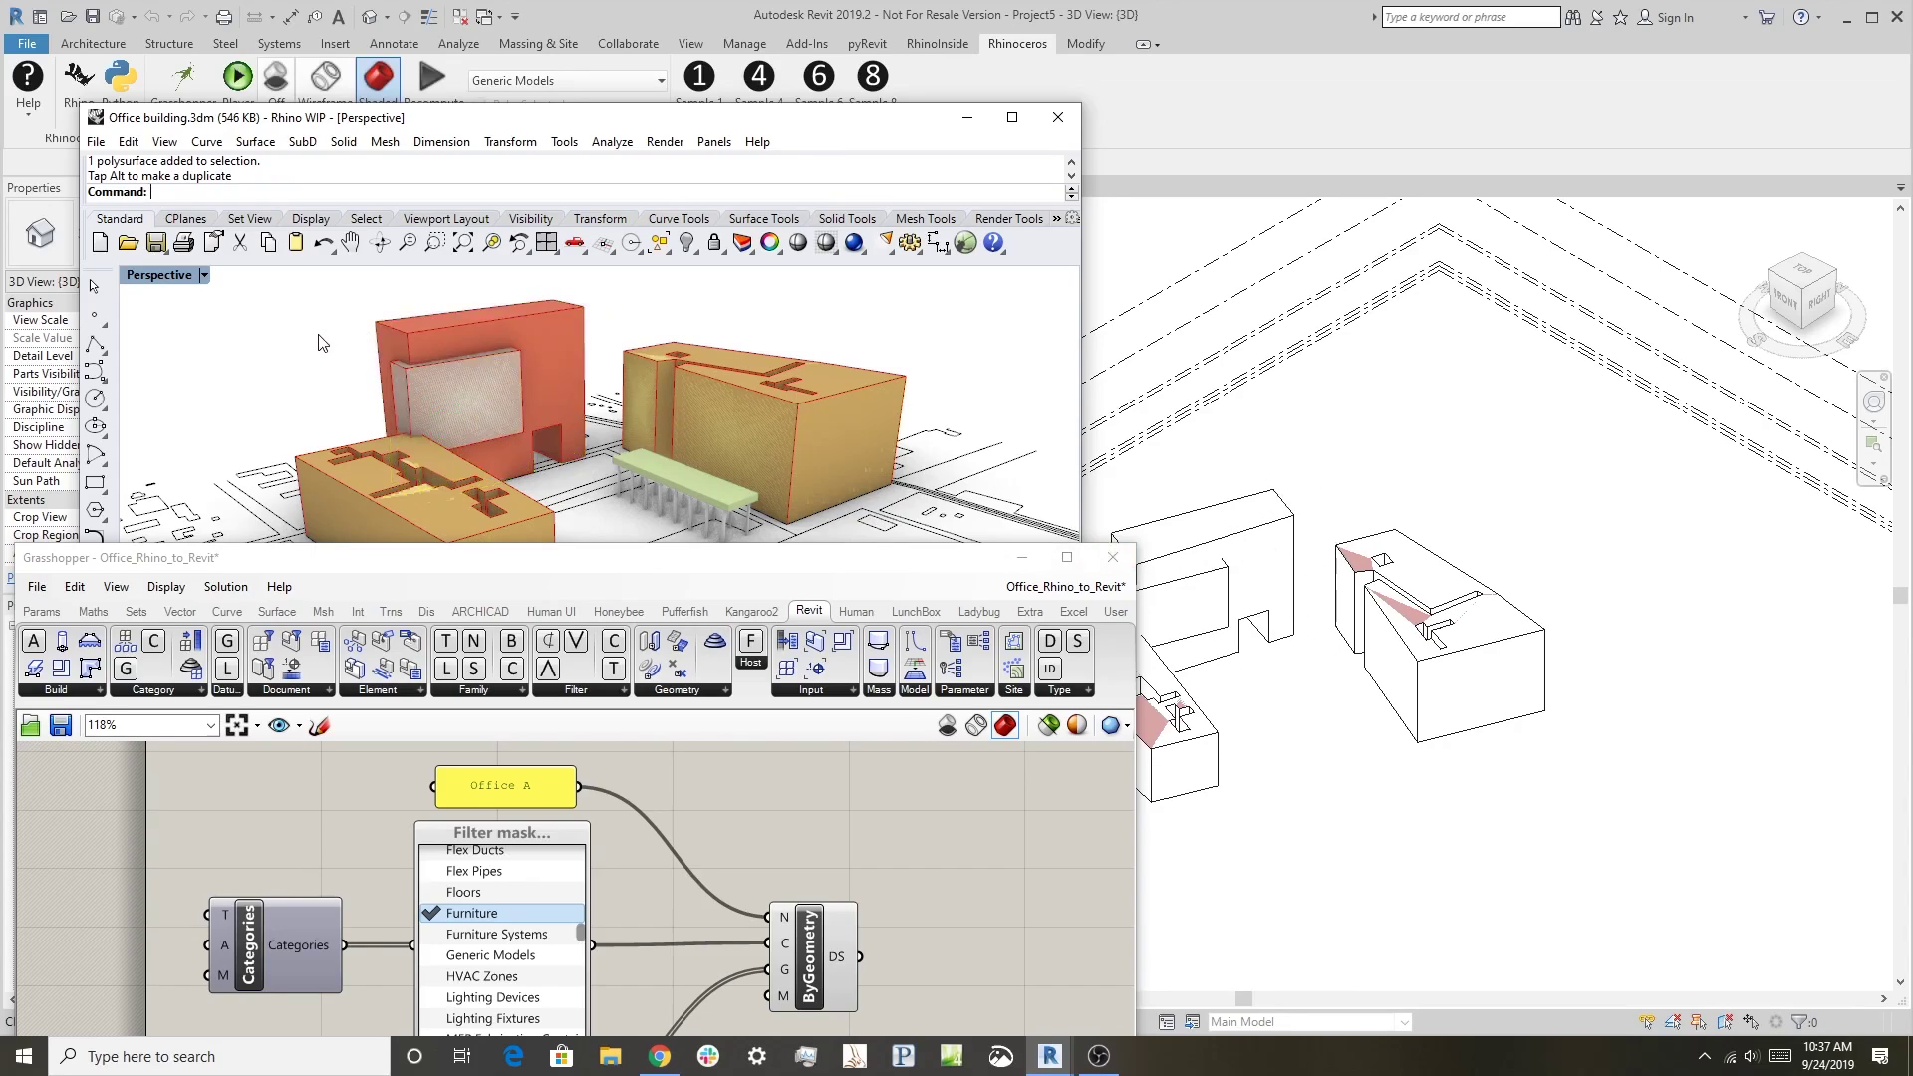
Step: Shift only the white volume slightly along the X axis against the red building, and bring the full Grasshopper definition back into view
left_click(468, 399)
left_click_drag(501, 416, 511, 417)
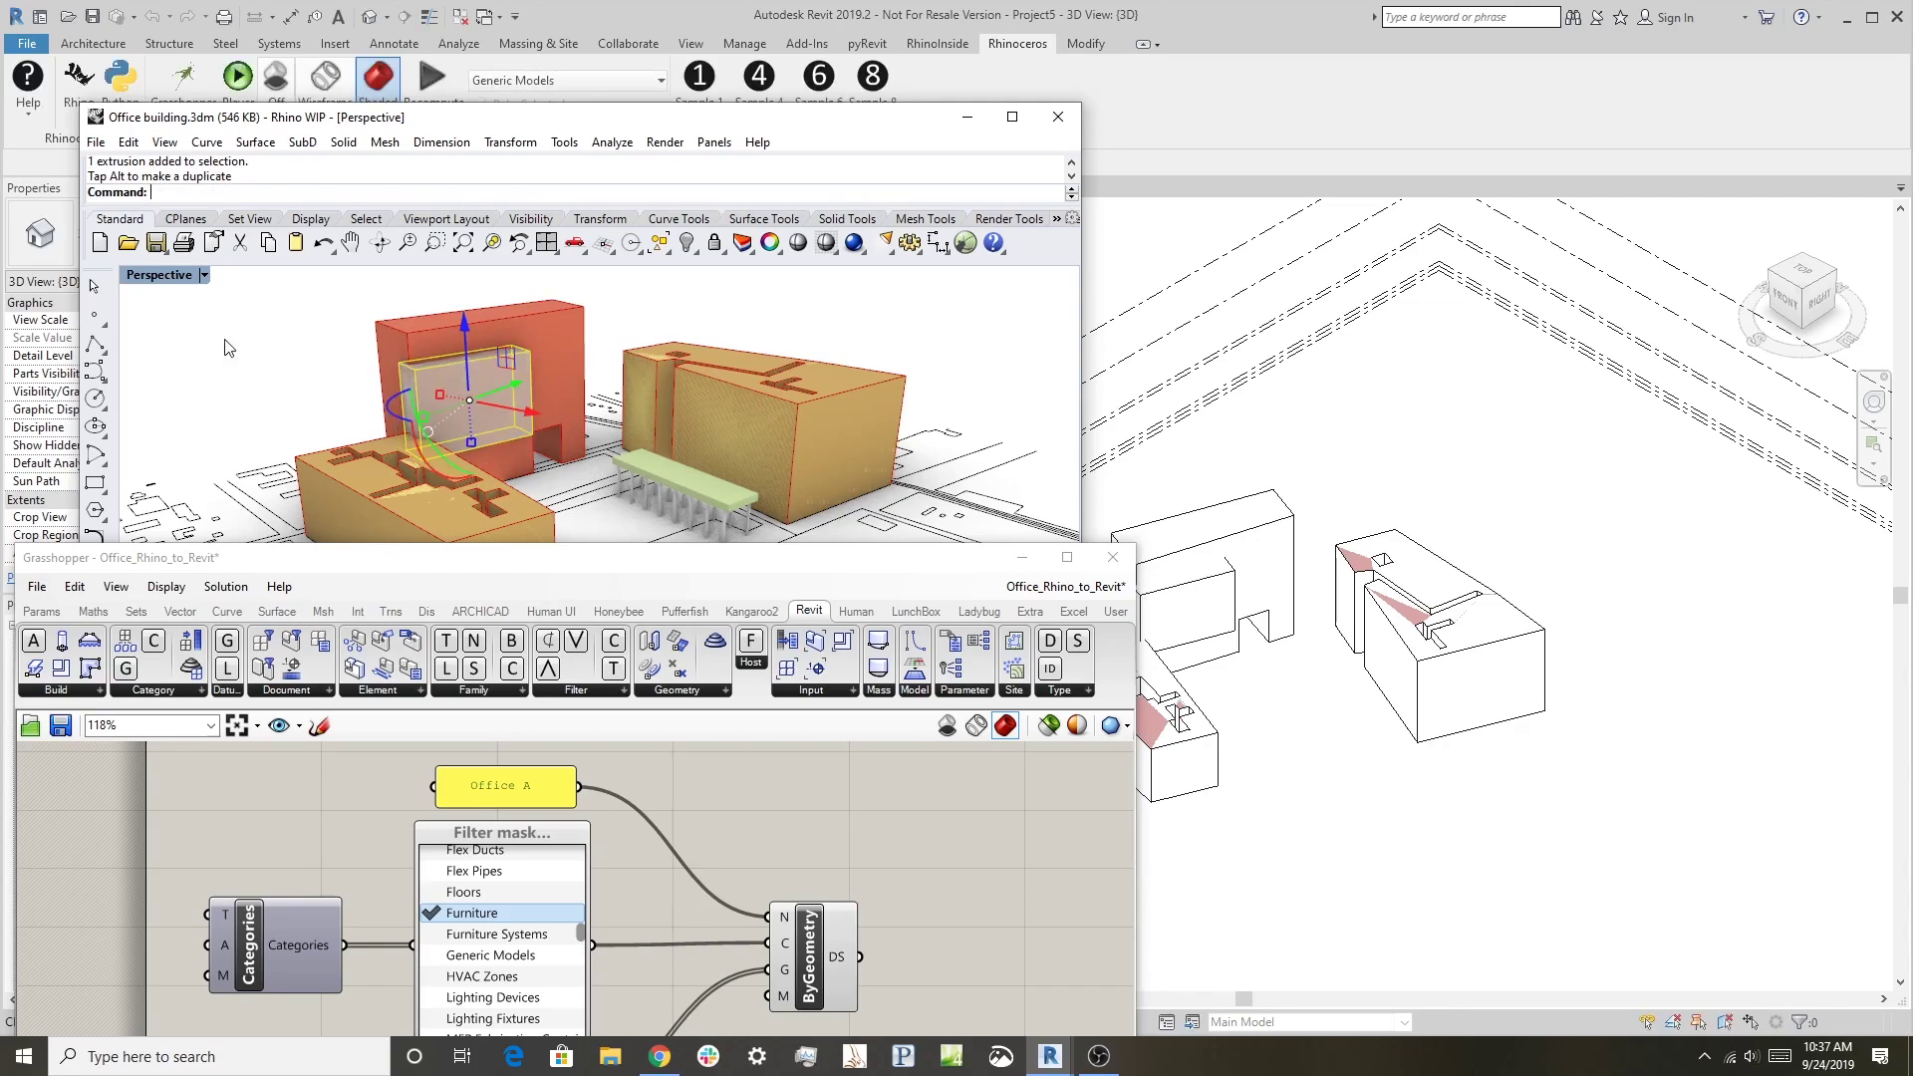
left_click_drag(759, 560, 974, 341)
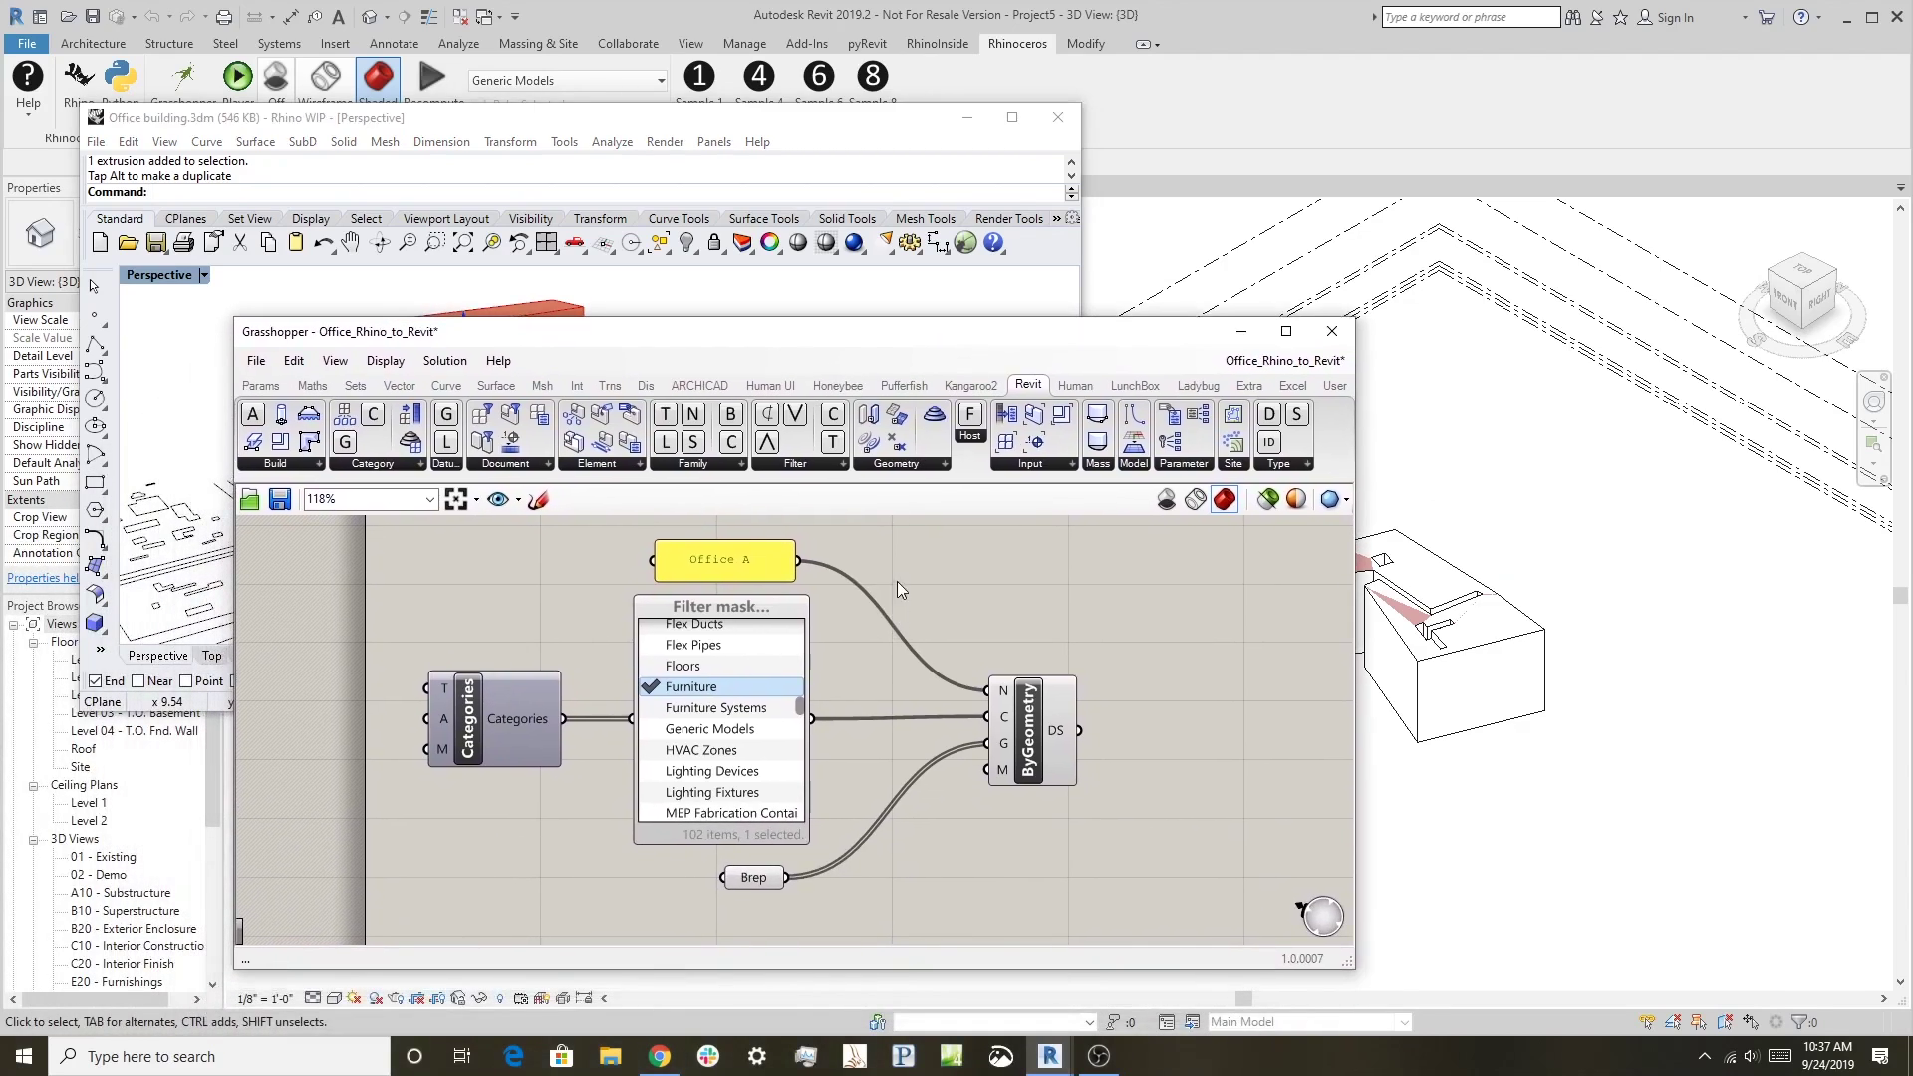